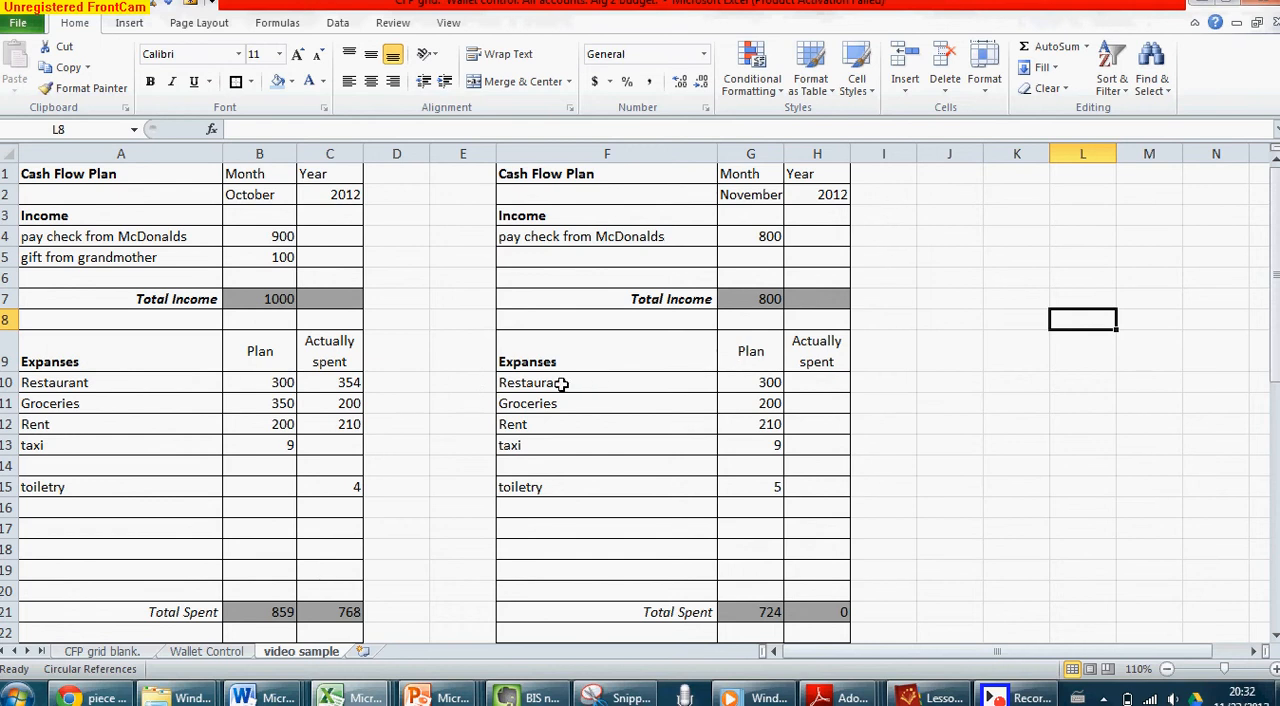
# Fill the October and November month cells, B2 and G2, with yellow
pyautogui.click(260, 196)
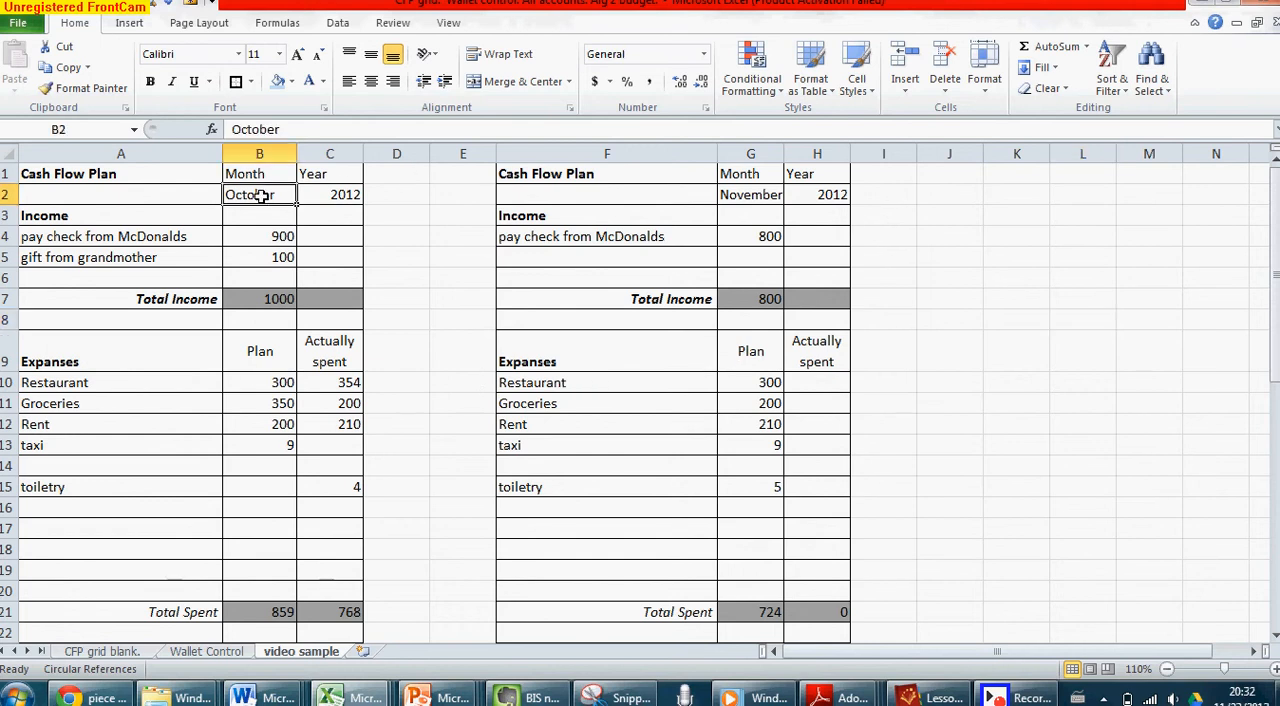
pyautogui.click(291, 82)
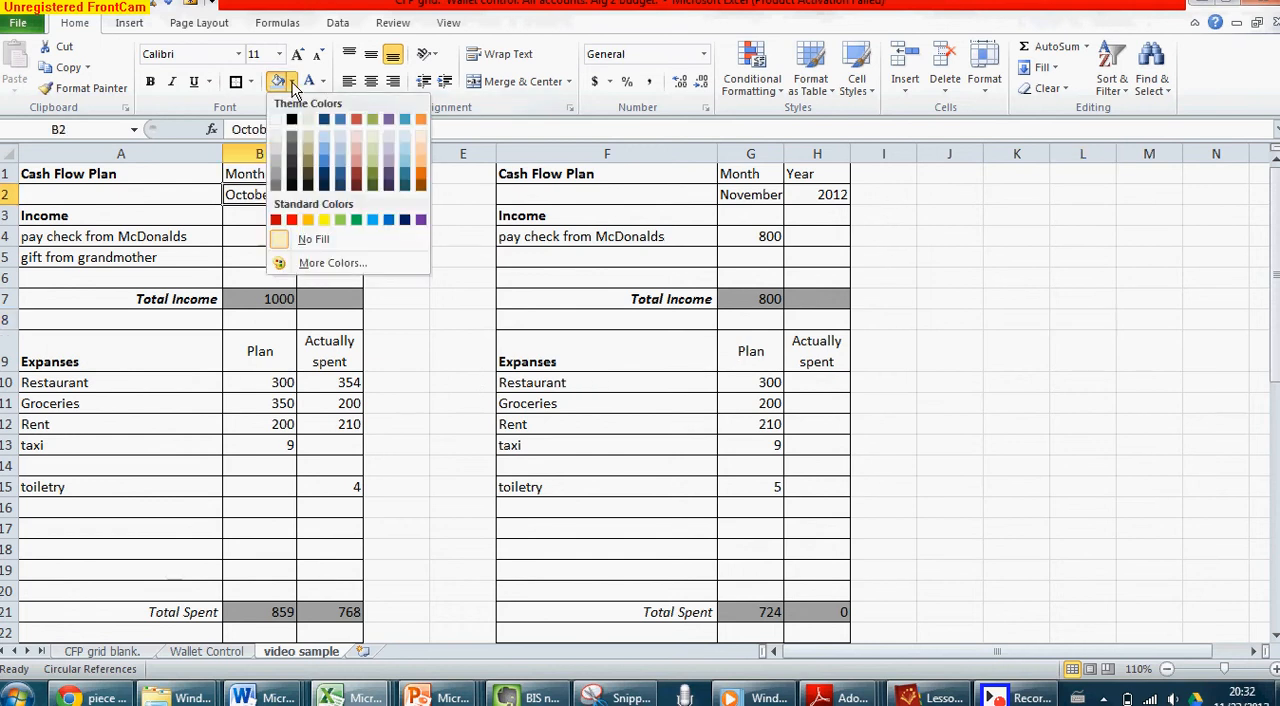
pyautogui.click(323, 219)
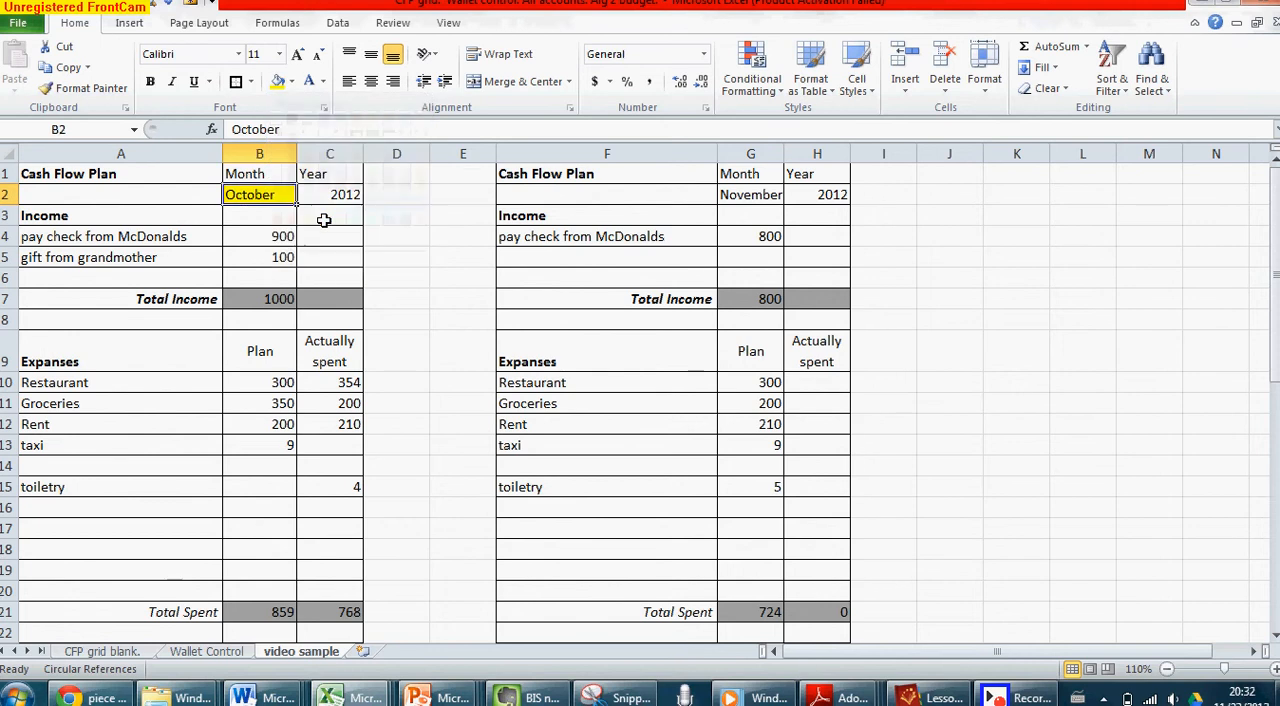
pyautogui.click(728, 195)
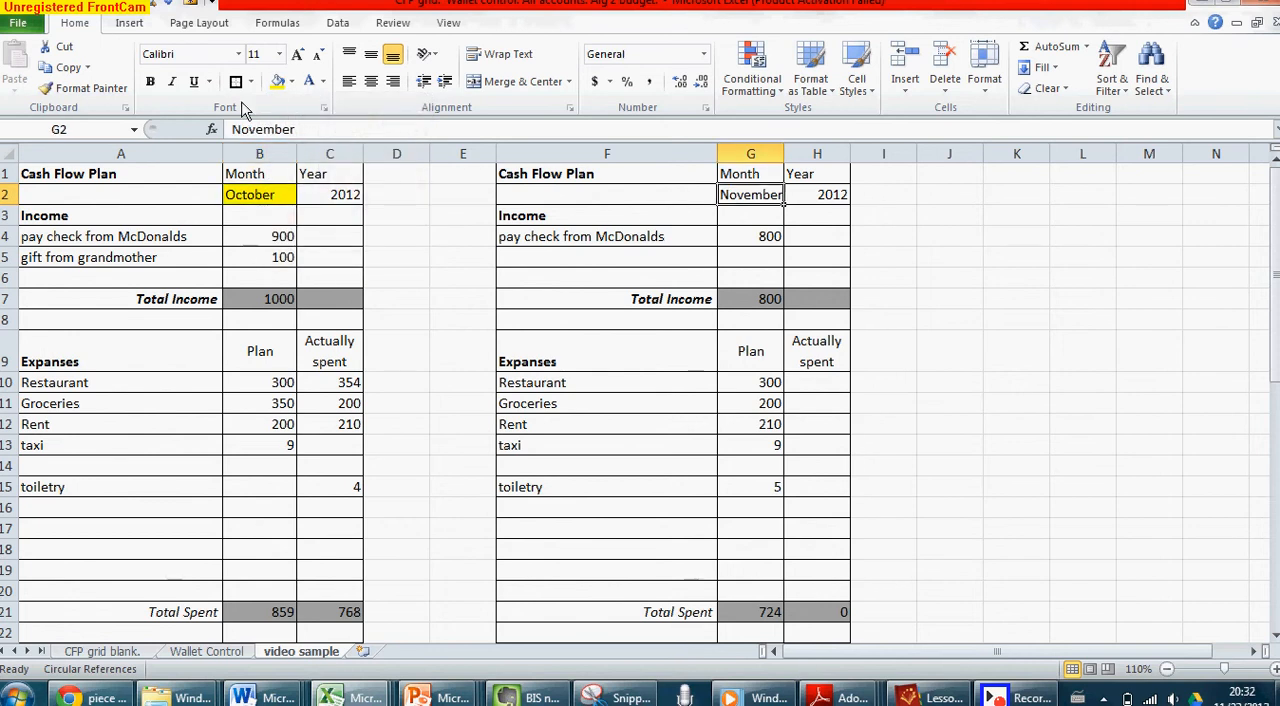
pyautogui.click(278, 82)
pyautogui.click(509, 280)
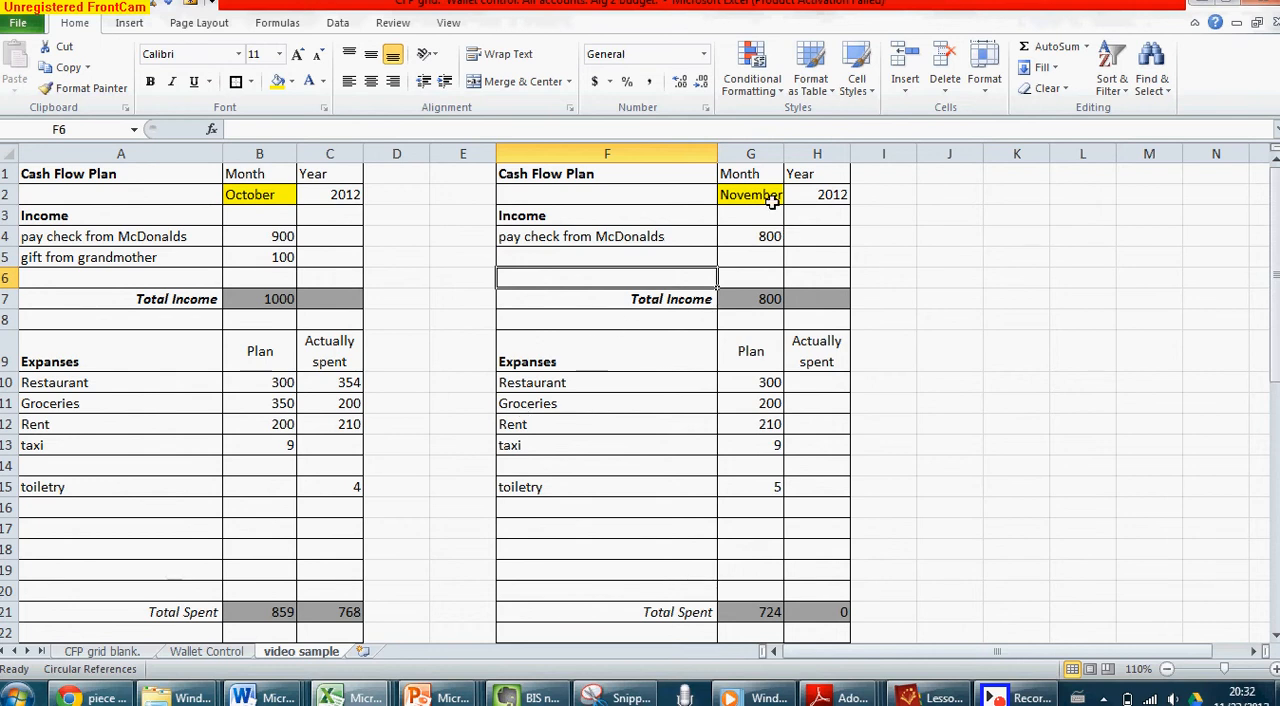
# Enter November's actually spent amounts: 280 for Restaurant, 189 for Groceries and 210 for Rent
pyautogui.click(822, 385)
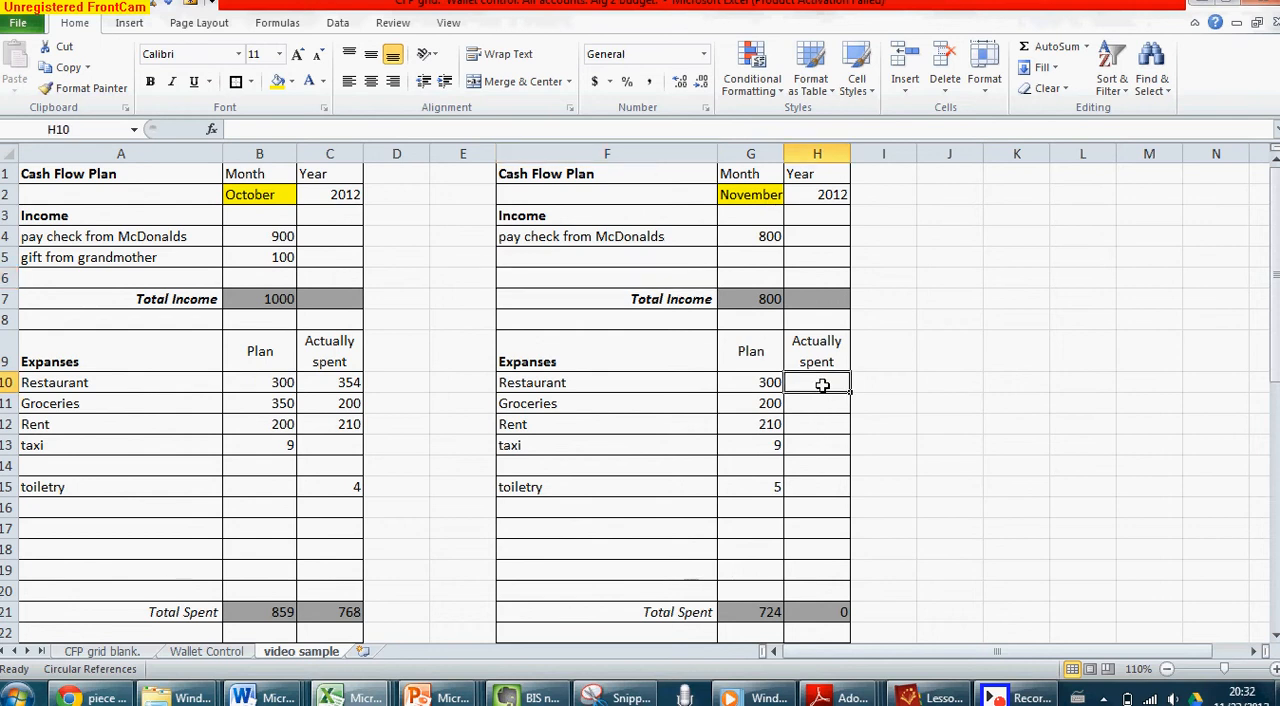
pyautogui.write('280')
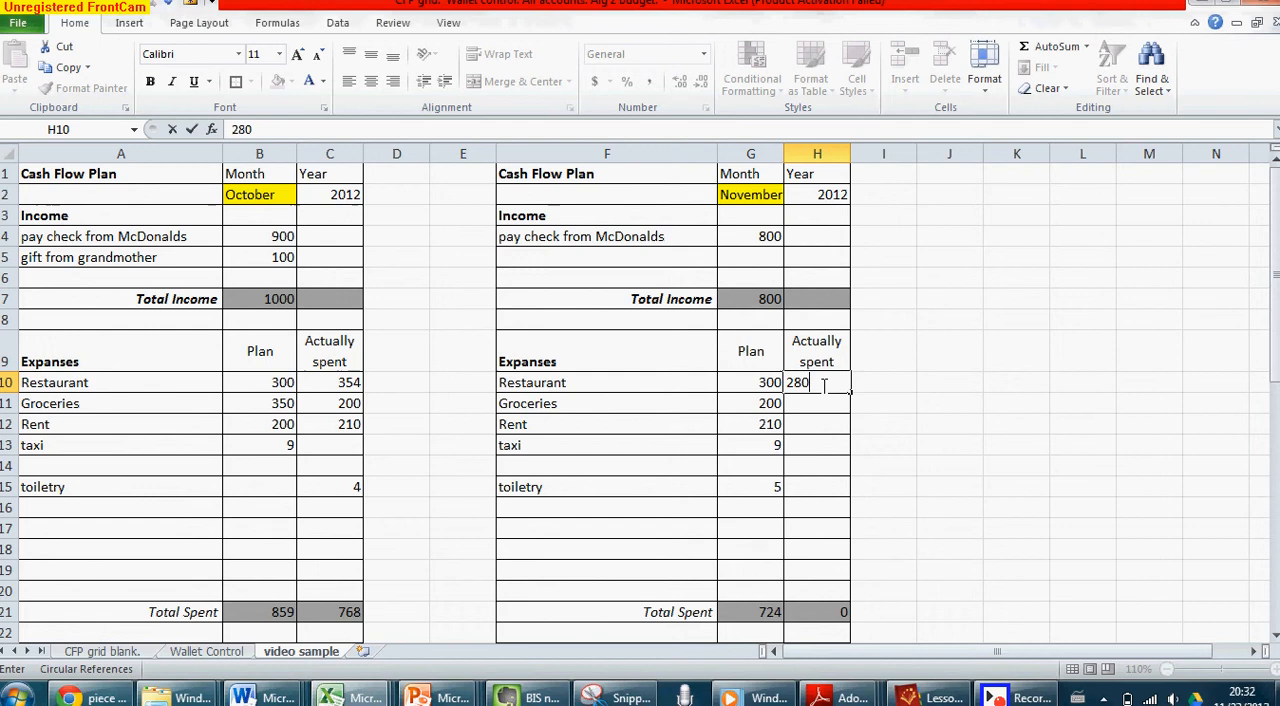
pyautogui.press('Return')
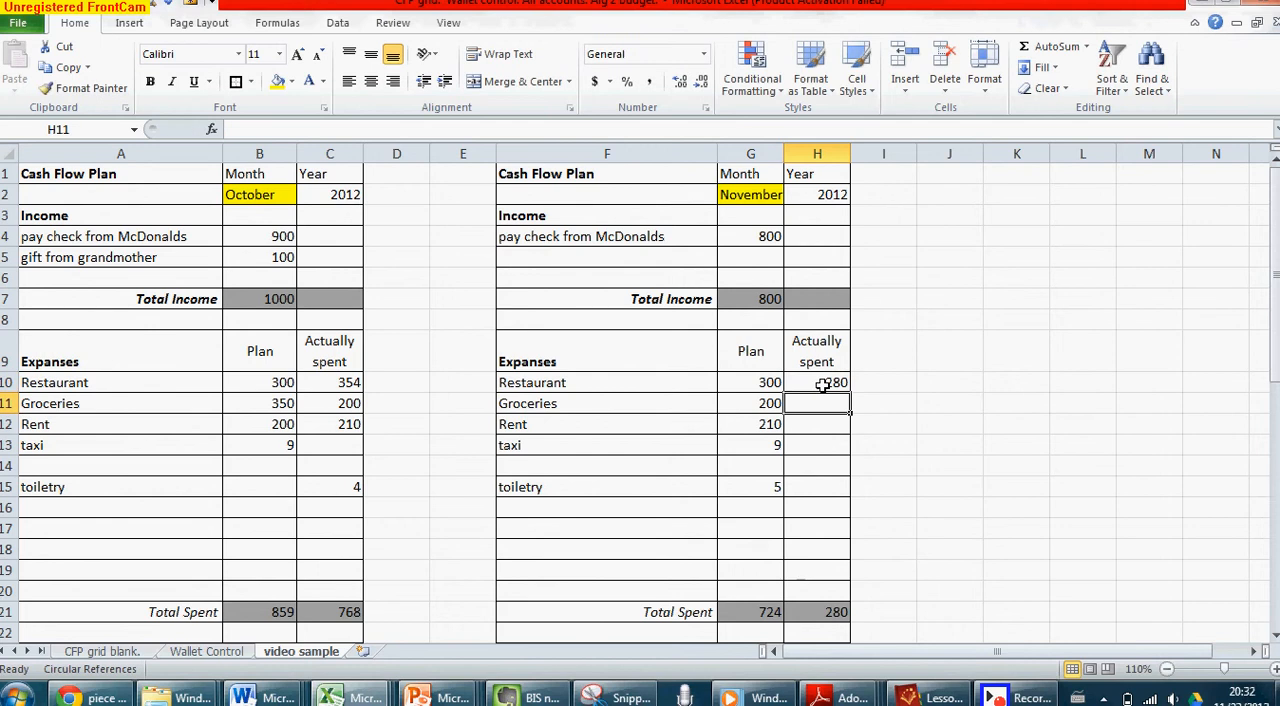
pyautogui.write('189')
pyautogui.press('Return')
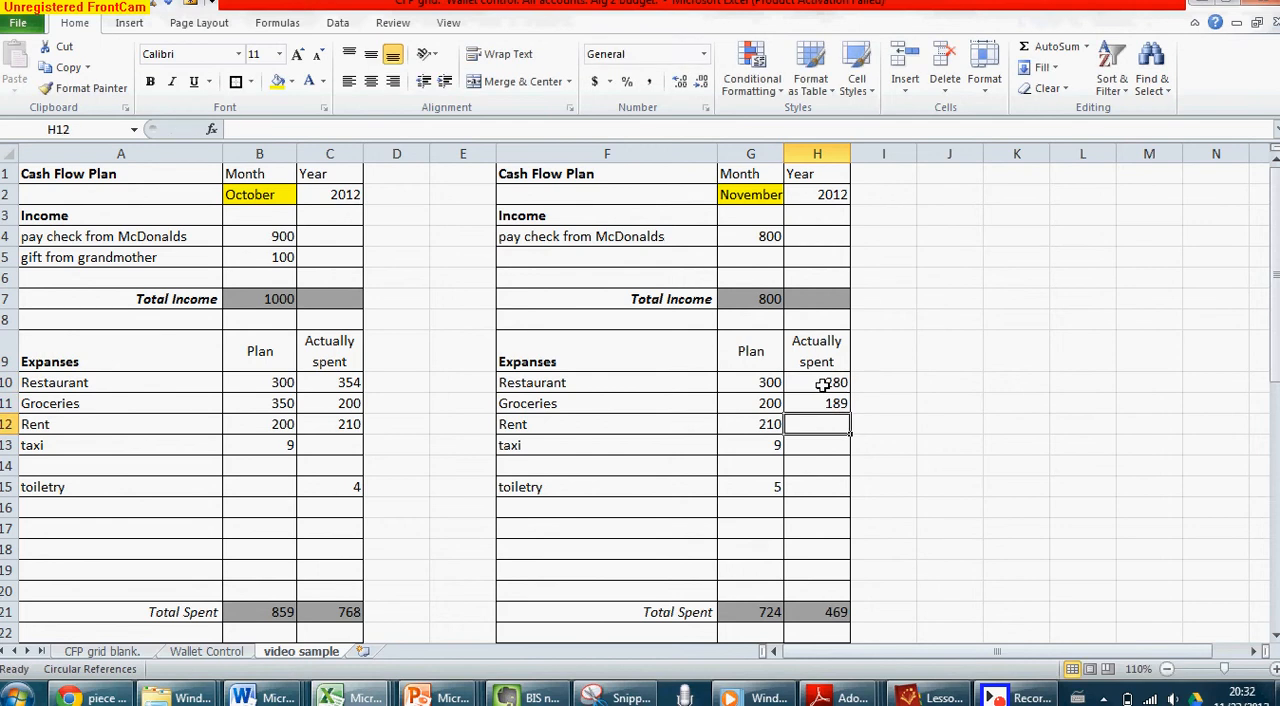
pyautogui.write('210')
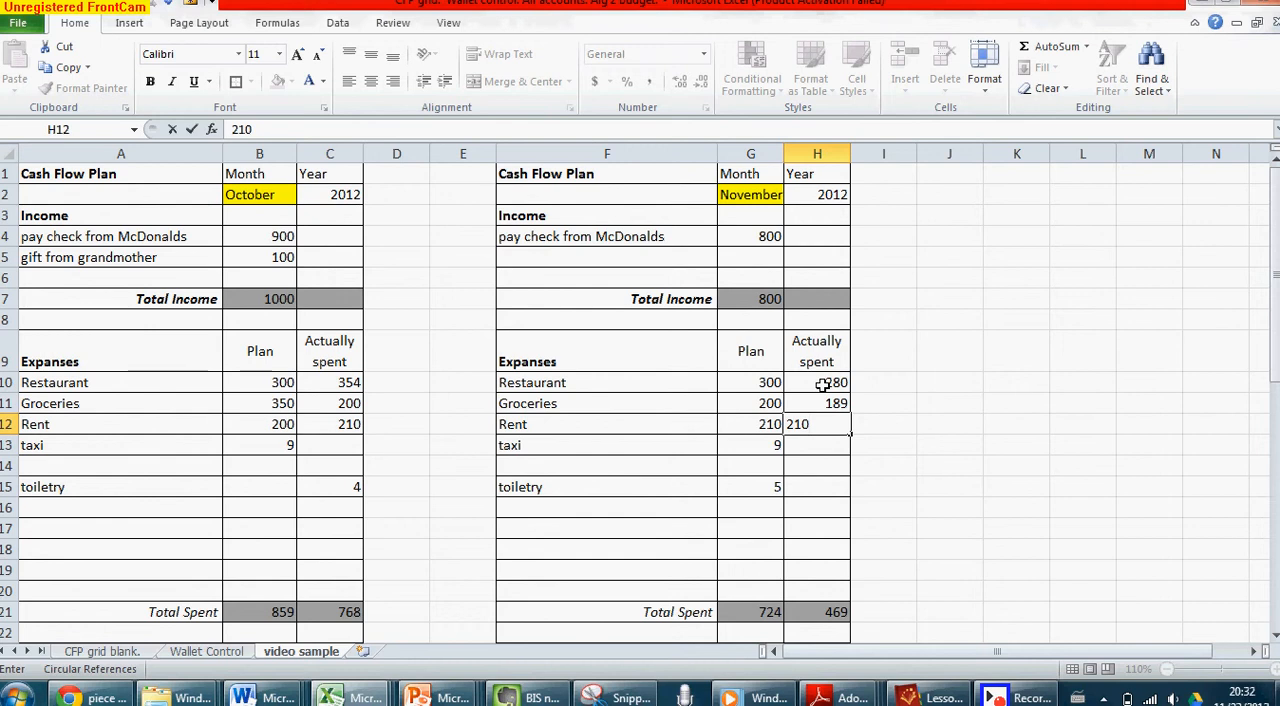
pyautogui.press('Return')
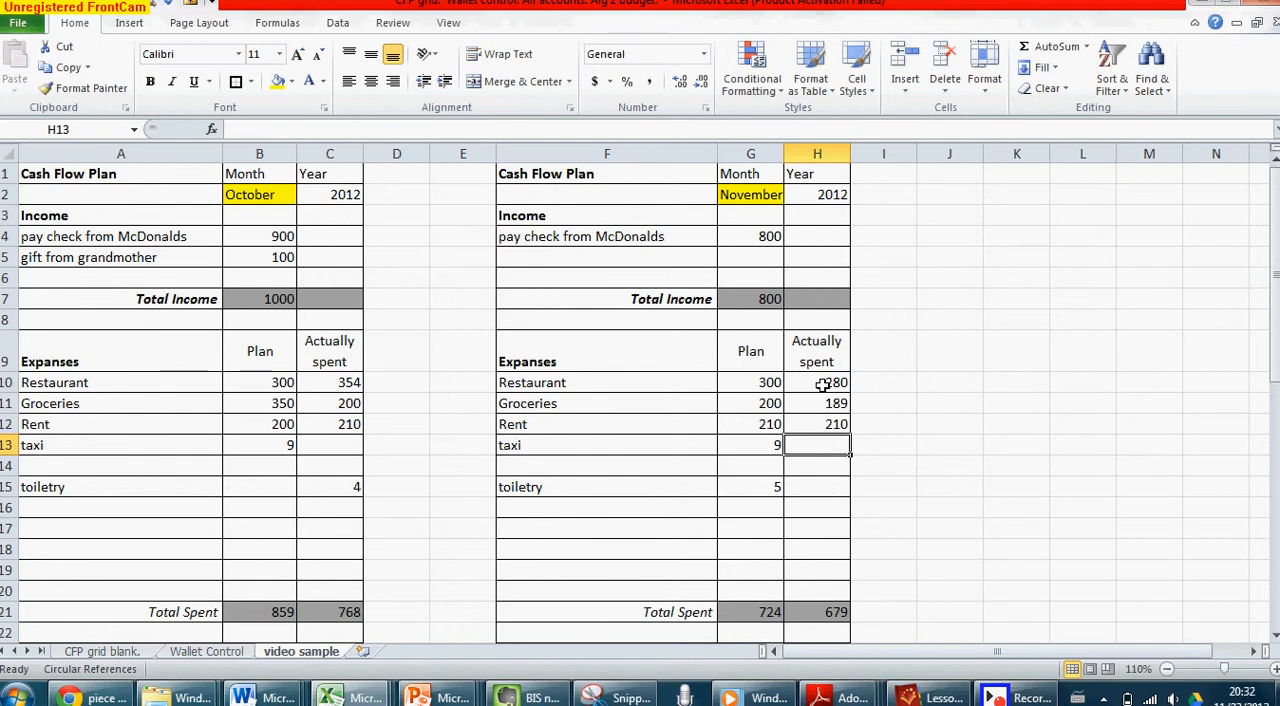
# Enter November's actually spent amounts of 0 for taxi and 6 for toiletry
pyautogui.write('0')
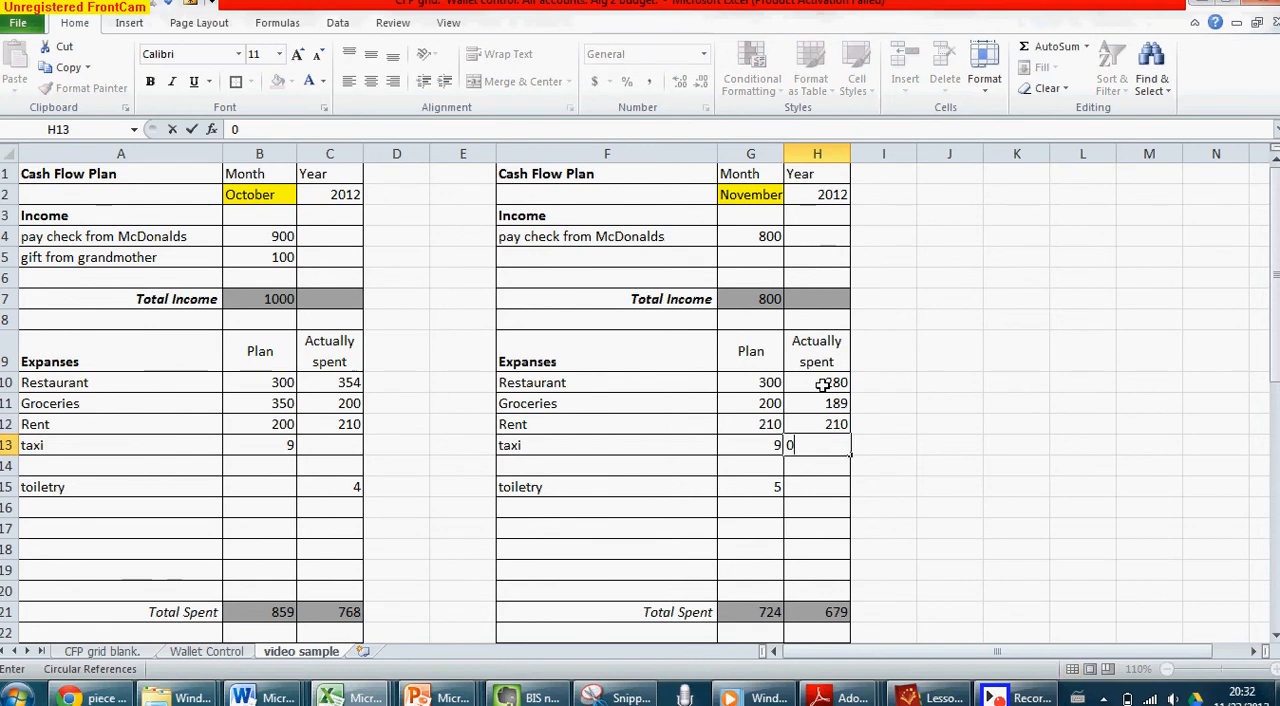
pyautogui.press('Return')
pyautogui.press('Down')
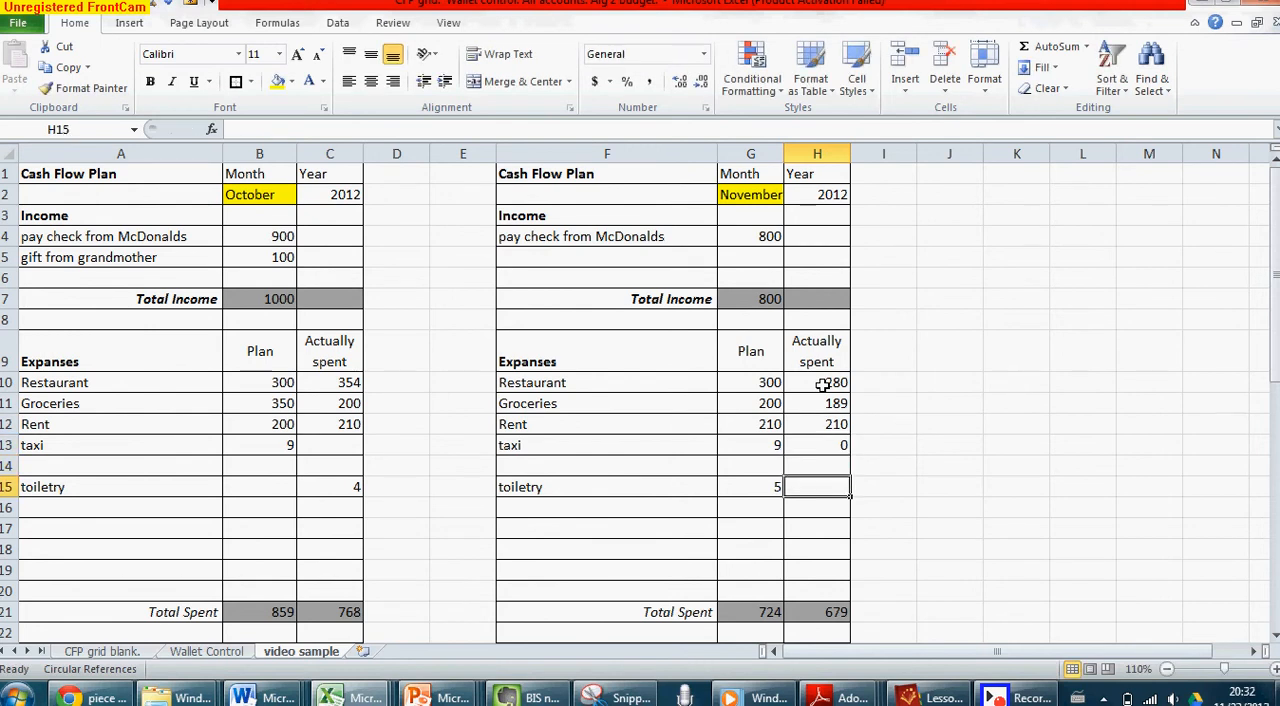
pyautogui.write('6')
pyautogui.press('Return')
pyautogui.press('Down')
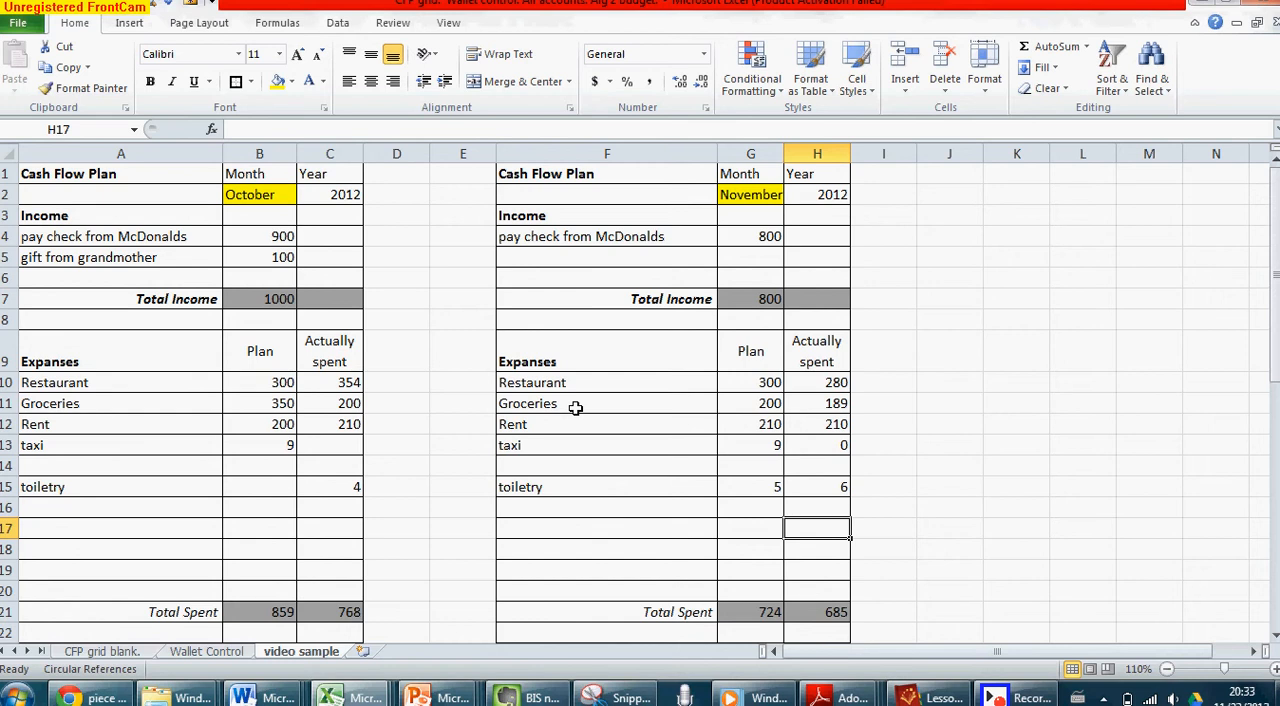
# Copy November's Rent and taxi entries from F12:H13 and paste them one row lower, starting at F13
pyautogui.moveTo(552, 424); pyautogui.dragTo(837, 441)
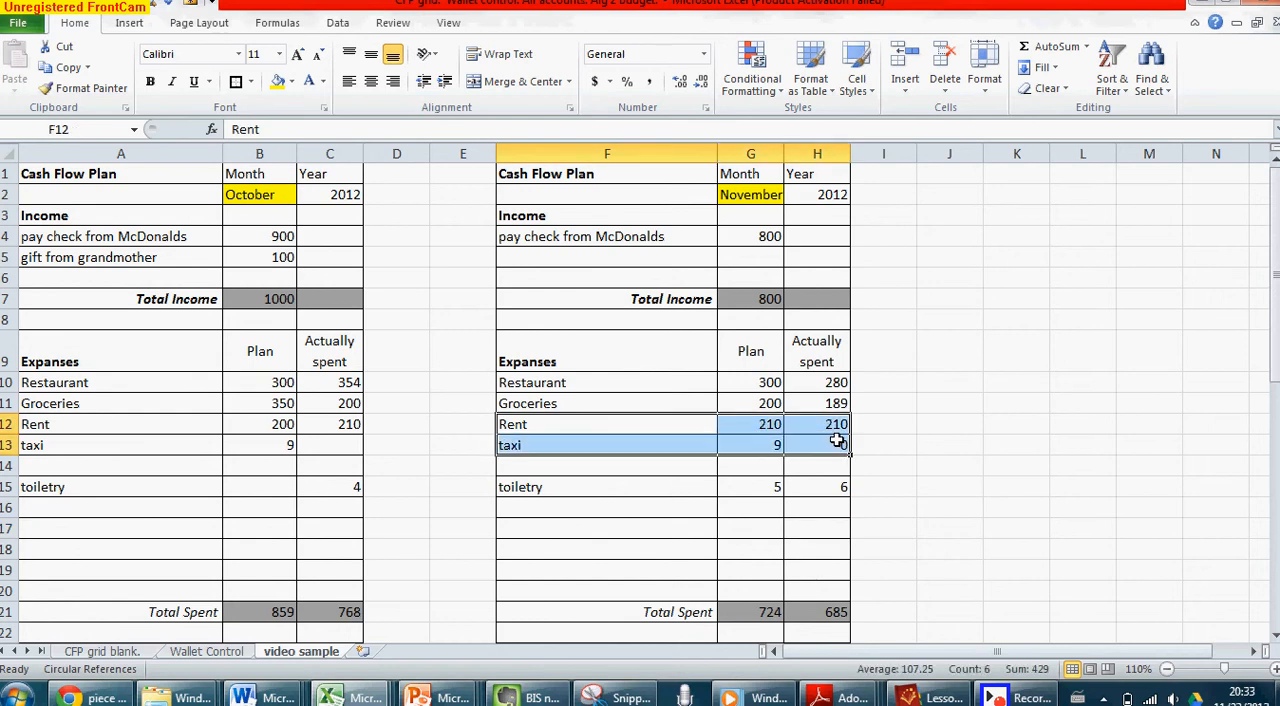
pyautogui.hotkey('ctrl', 'c')
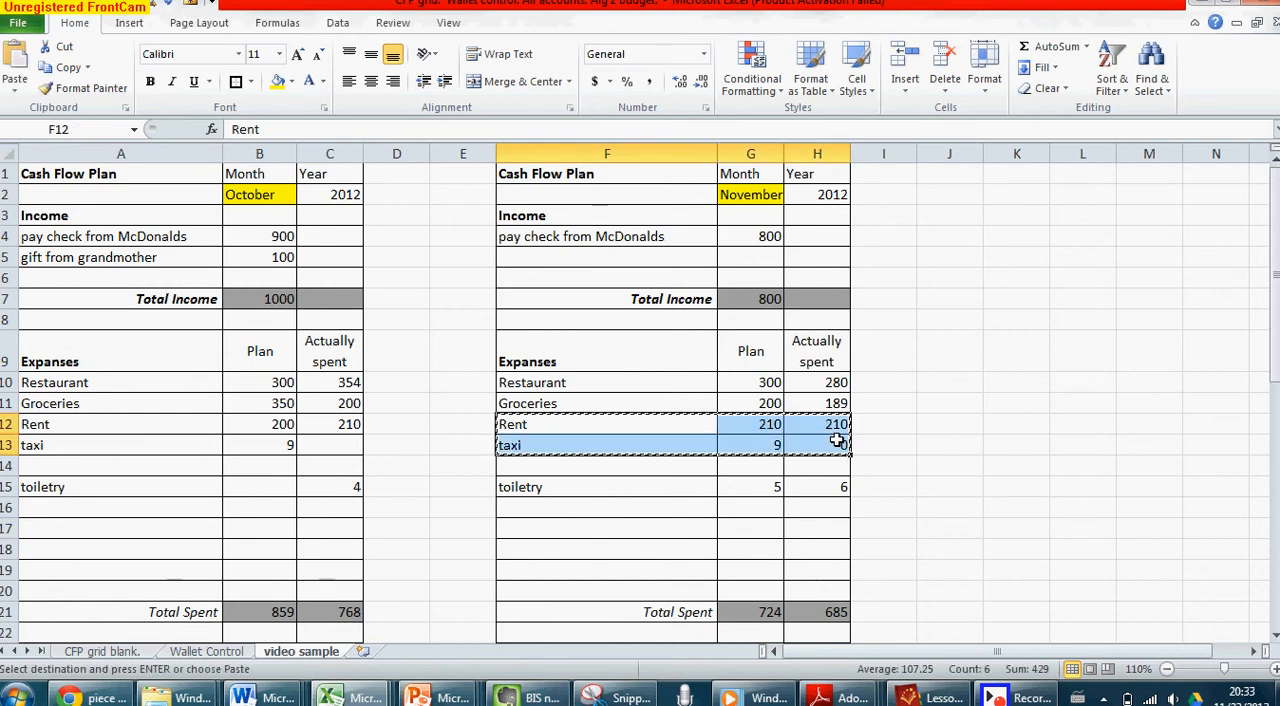
pyautogui.click(531, 447)
pyautogui.press('Return')
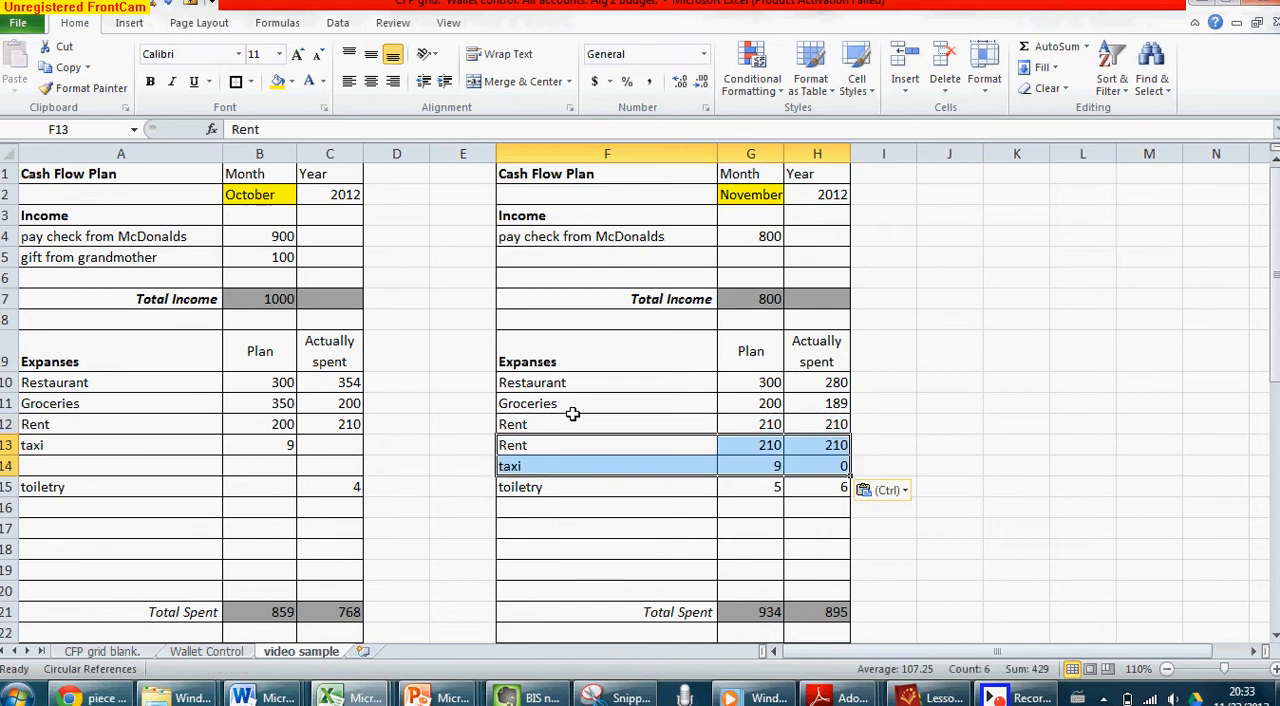
# Clear the original November Rent entry with its amounts in F12:H12
pyautogui.click(574, 424)
pyautogui.doubleClick(669, 428)
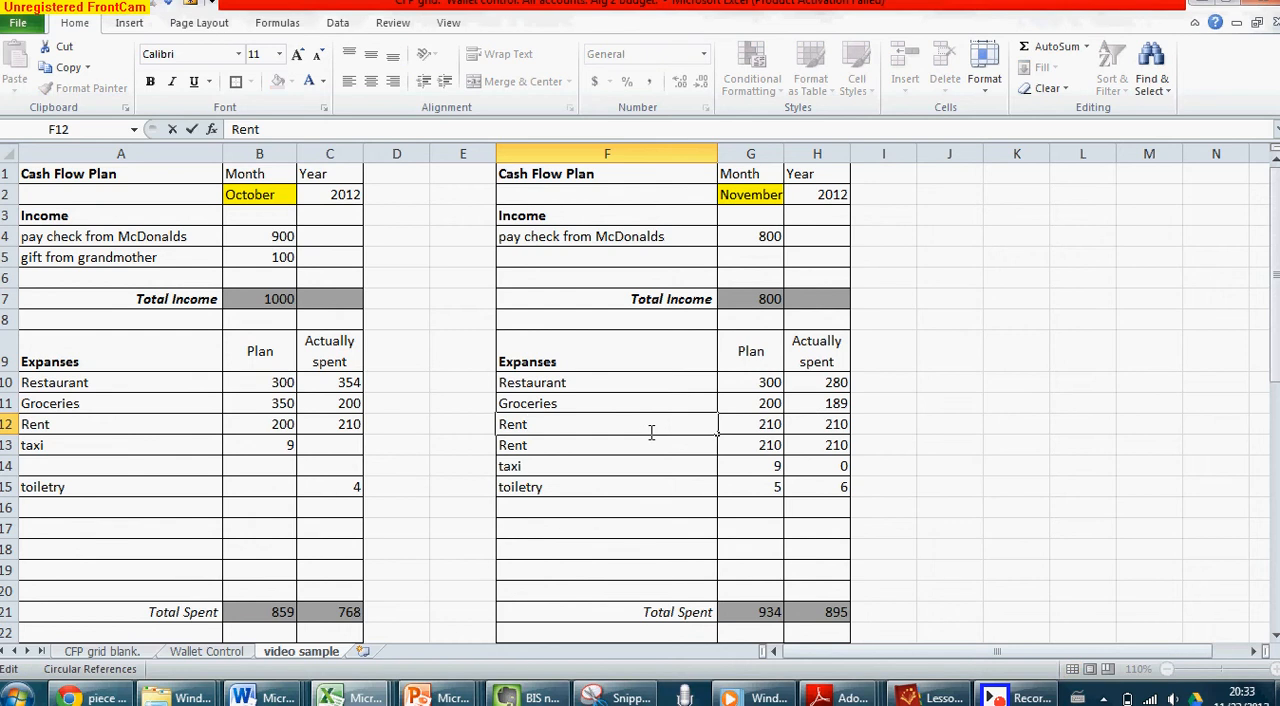
pyautogui.click(456, 428)
pyautogui.click(513, 427)
pyautogui.moveTo(513, 427); pyautogui.dragTo(803, 420)
pyautogui.press('Delete')
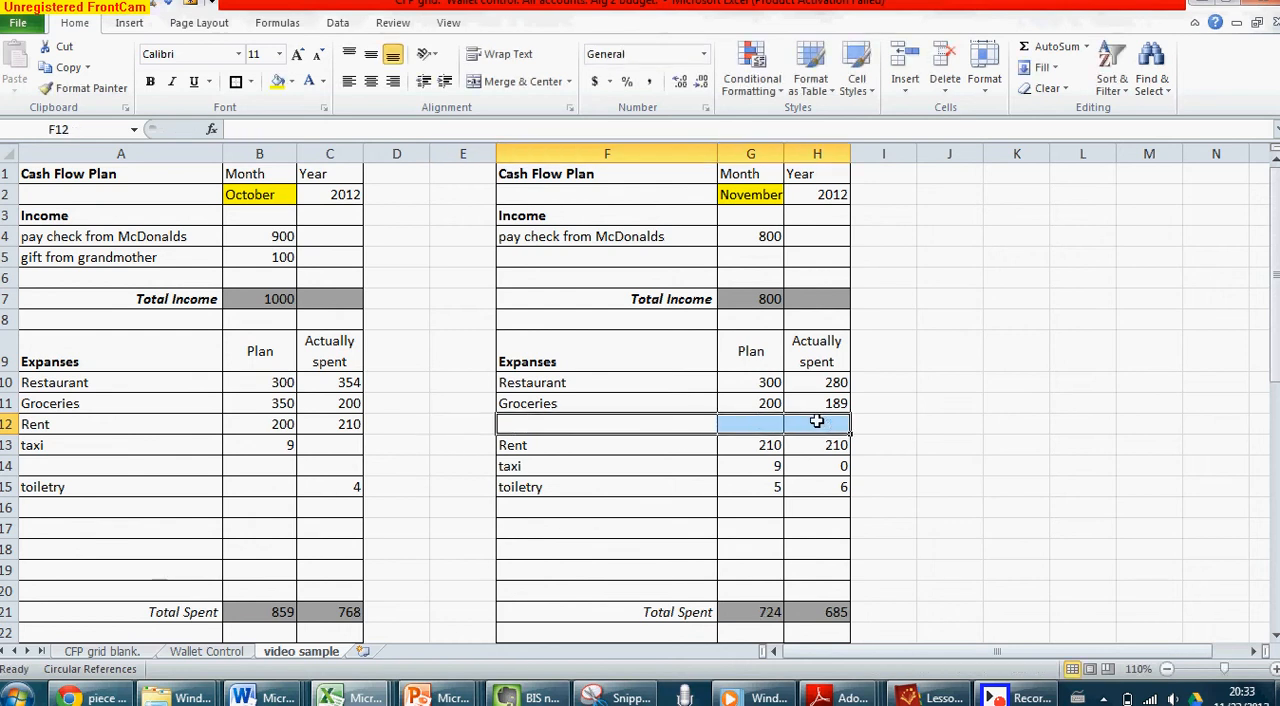
pyautogui.click(684, 465)
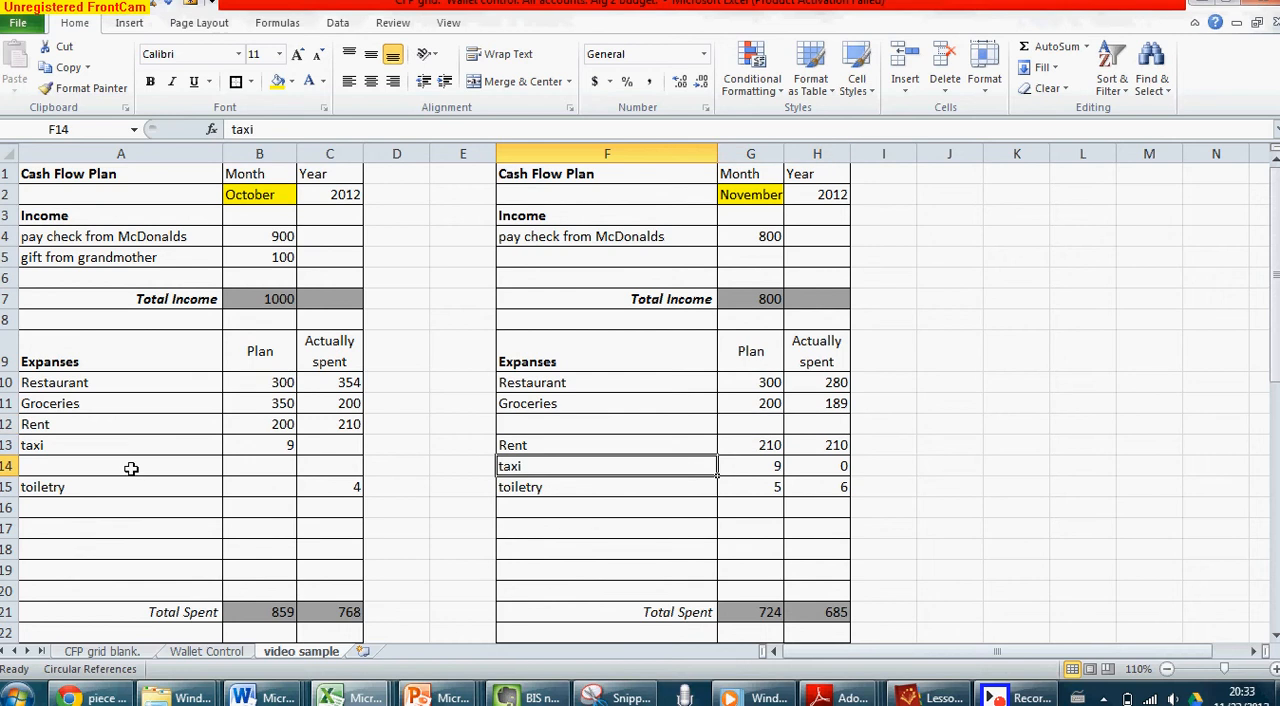
pyautogui.click(508, 447)
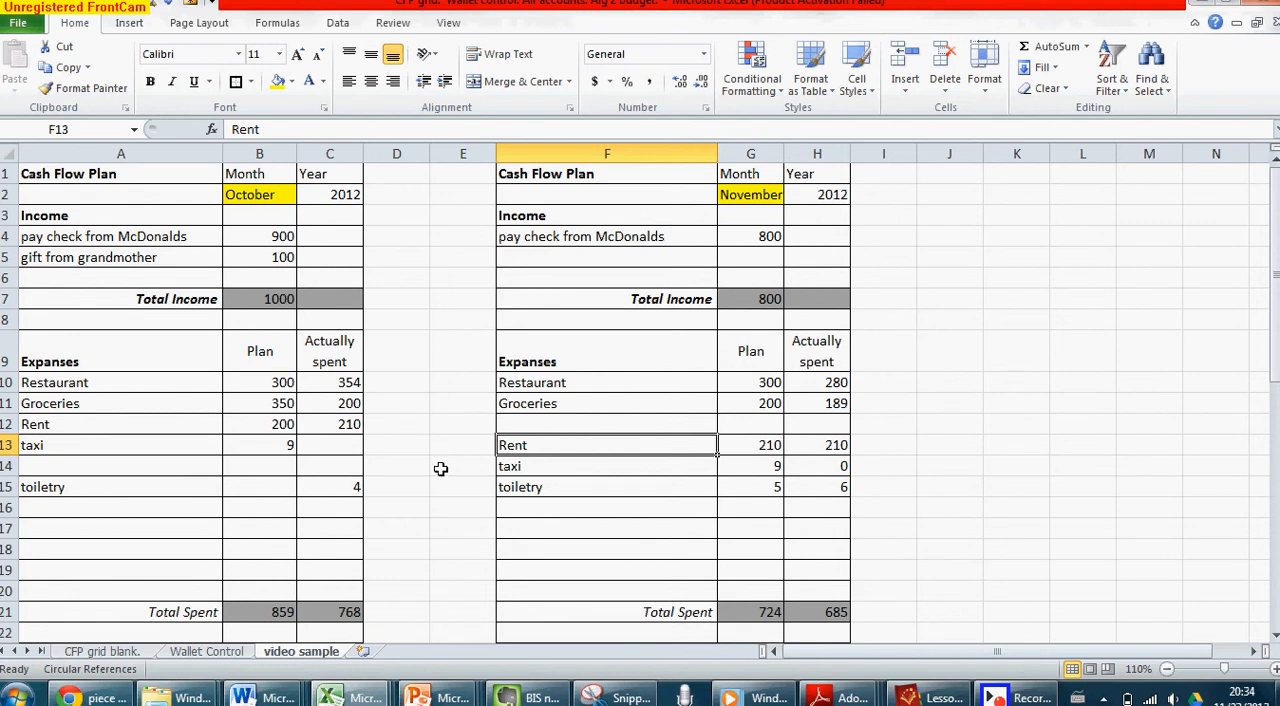
# Undo the clearing of F12:H12 and the pasting of the Rent and taxi entries, and cancel the copy selection
pyautogui.hotkey('ctrl', 'z')
pyautogui.hotkey('ctrl', 'z')
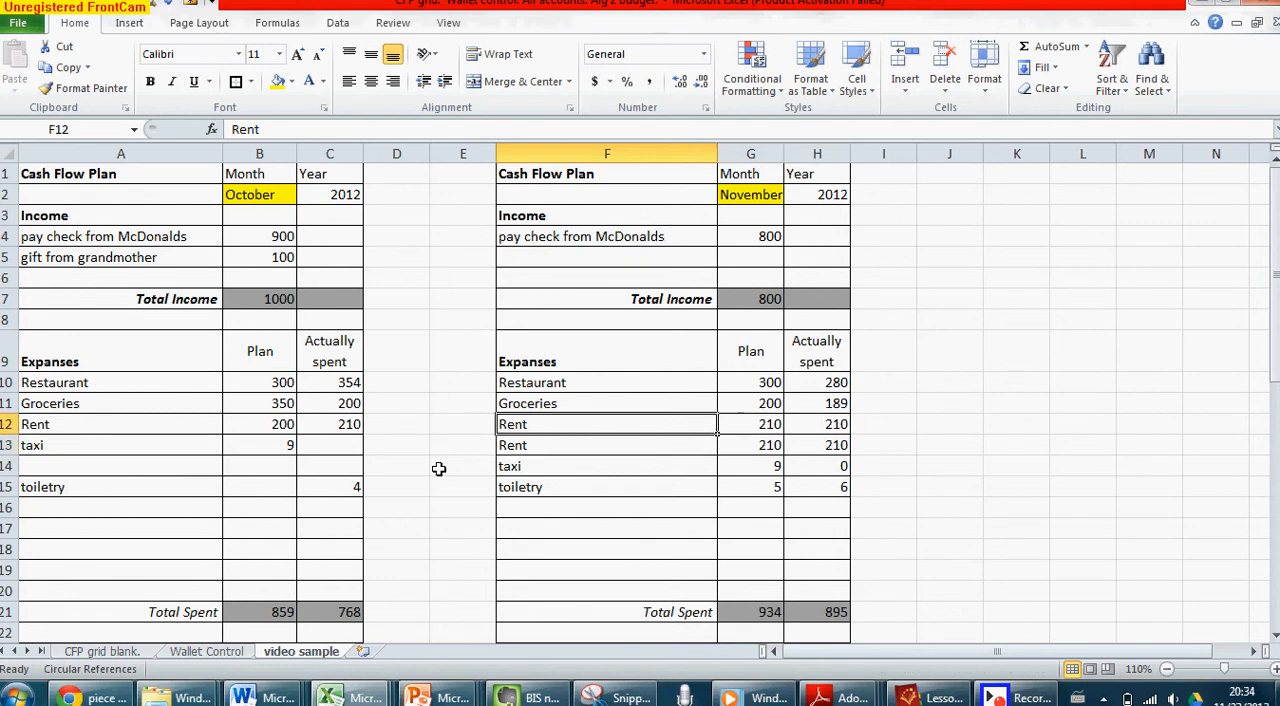
pyautogui.hotkey('ctrl', 'z')
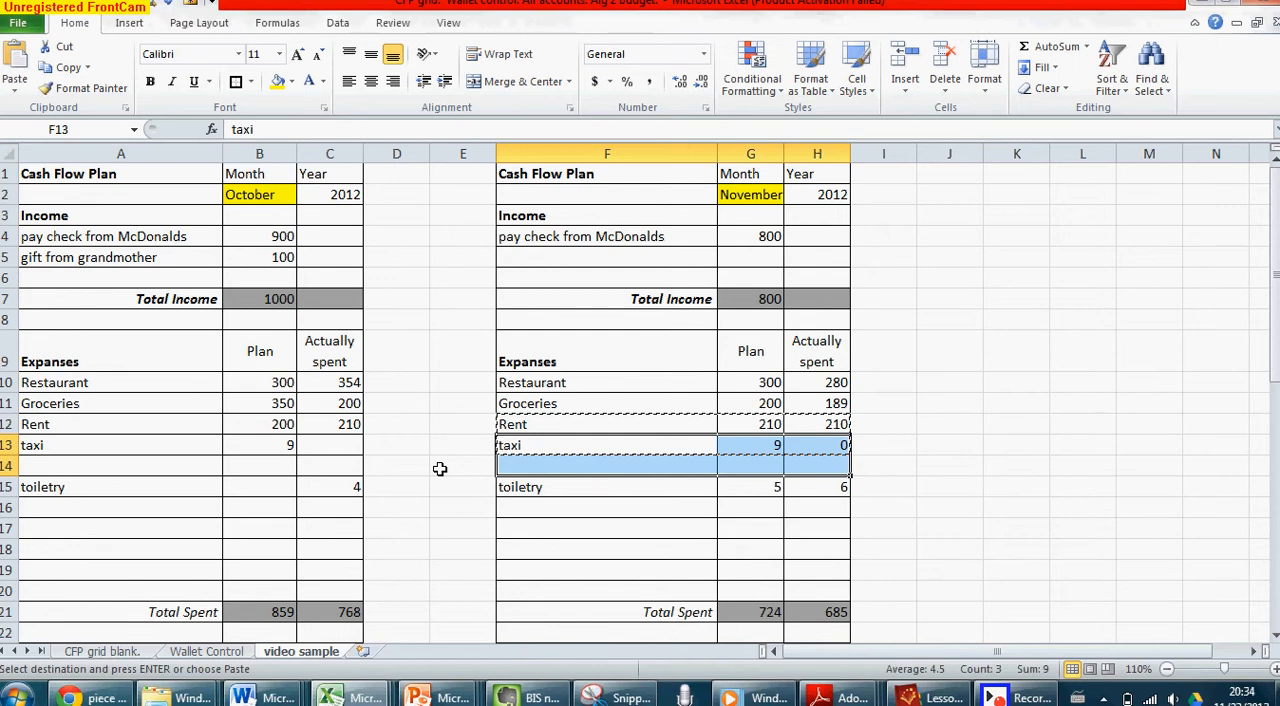
pyautogui.press('Escape')
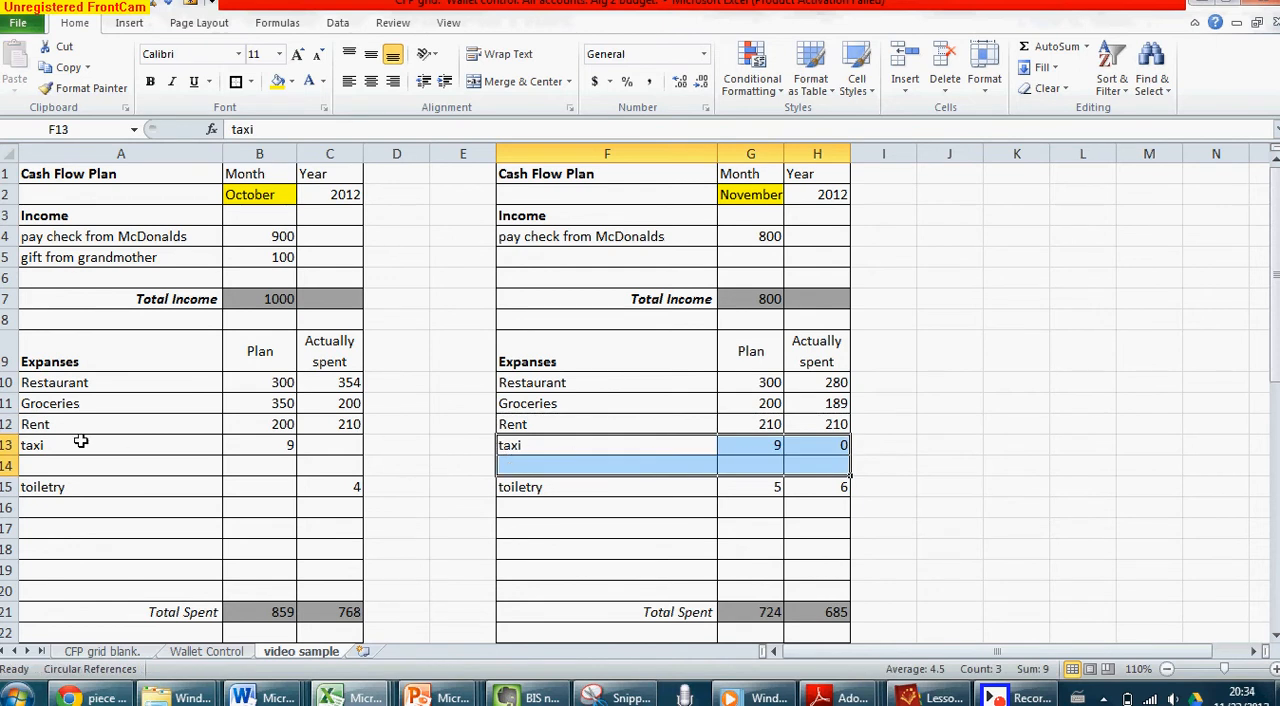
# Insert a blank sheet row above Rent and another one above Groceries
pyautogui.rightClick(10, 425)
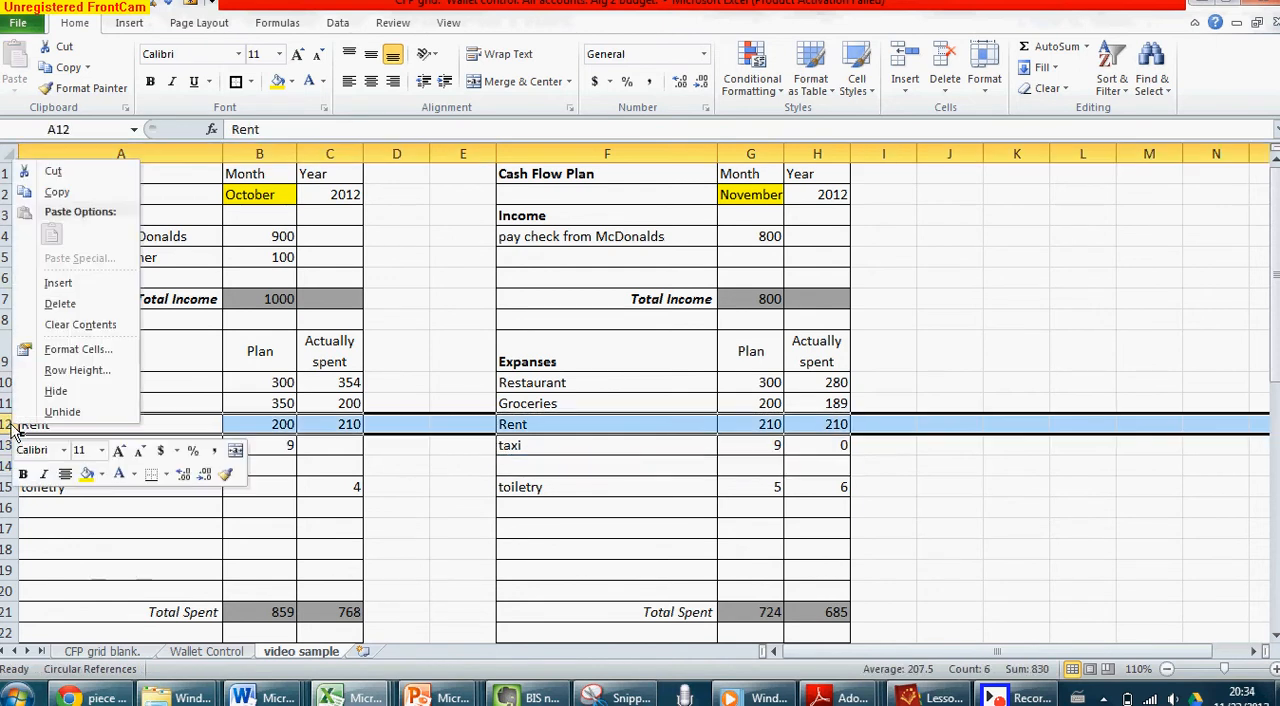
pyautogui.click(92, 286)
pyautogui.click(460, 486)
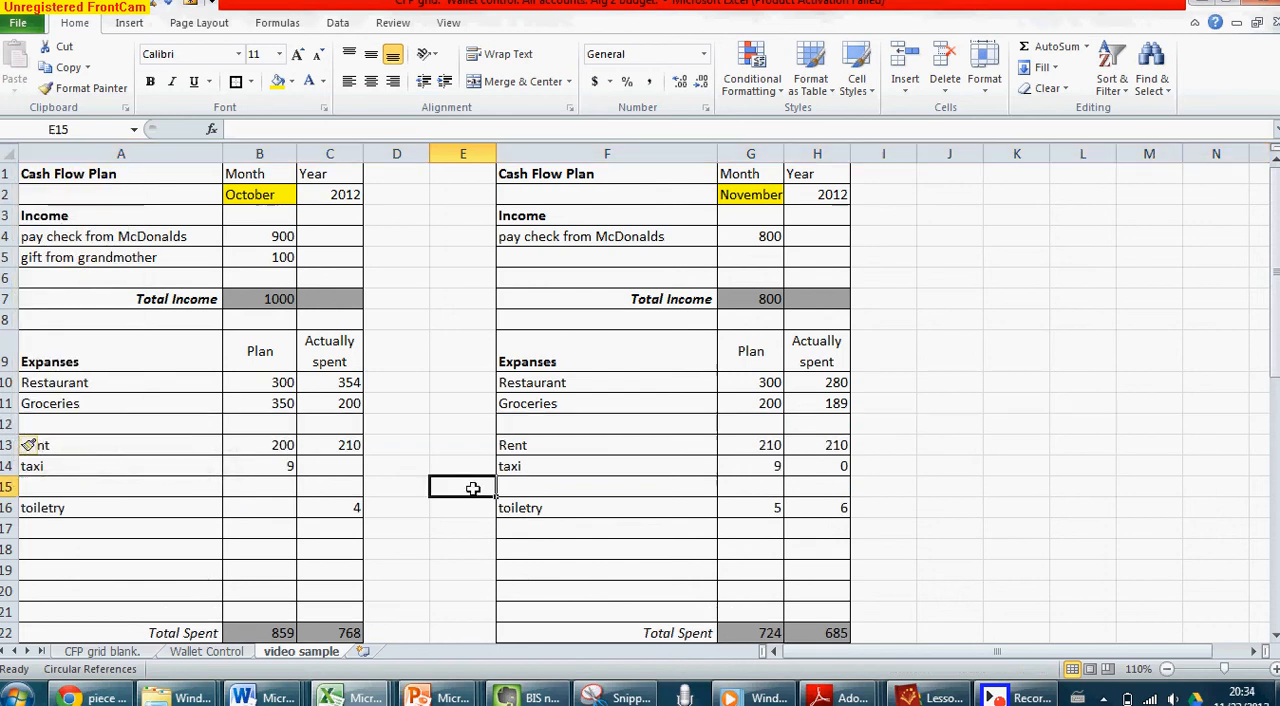
pyautogui.click(200, 444)
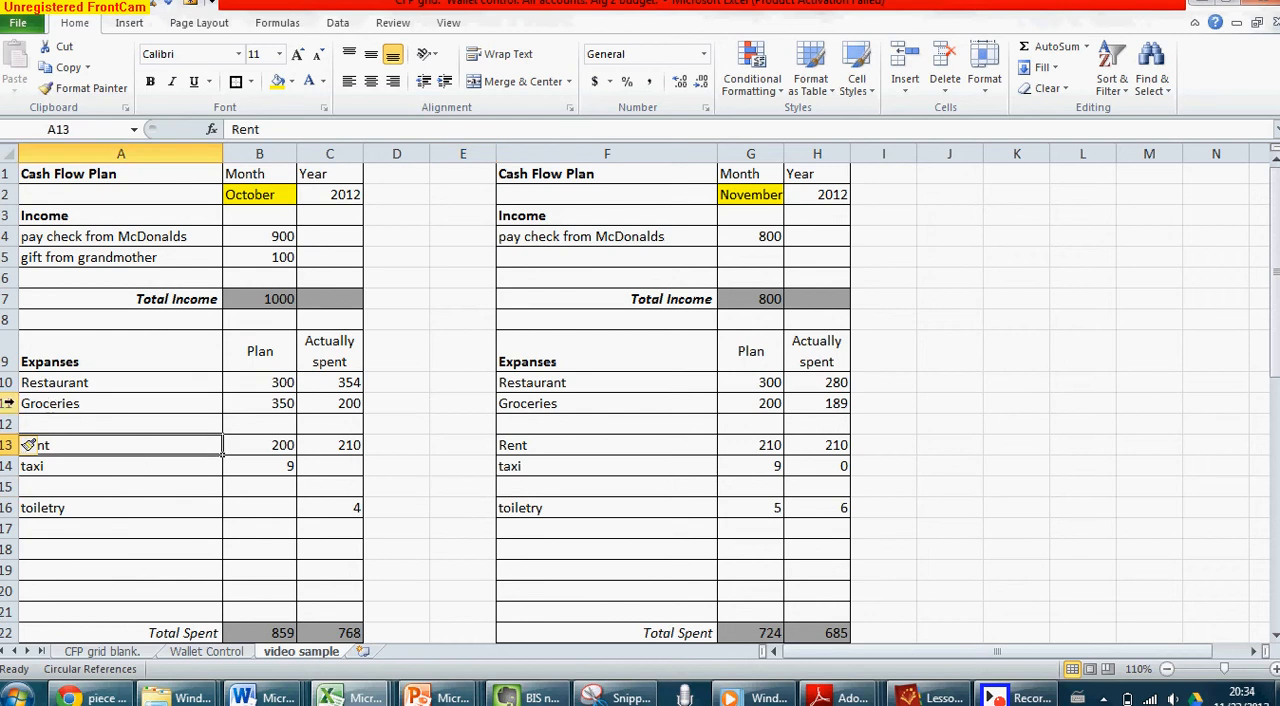
pyautogui.rightClick(6, 403)
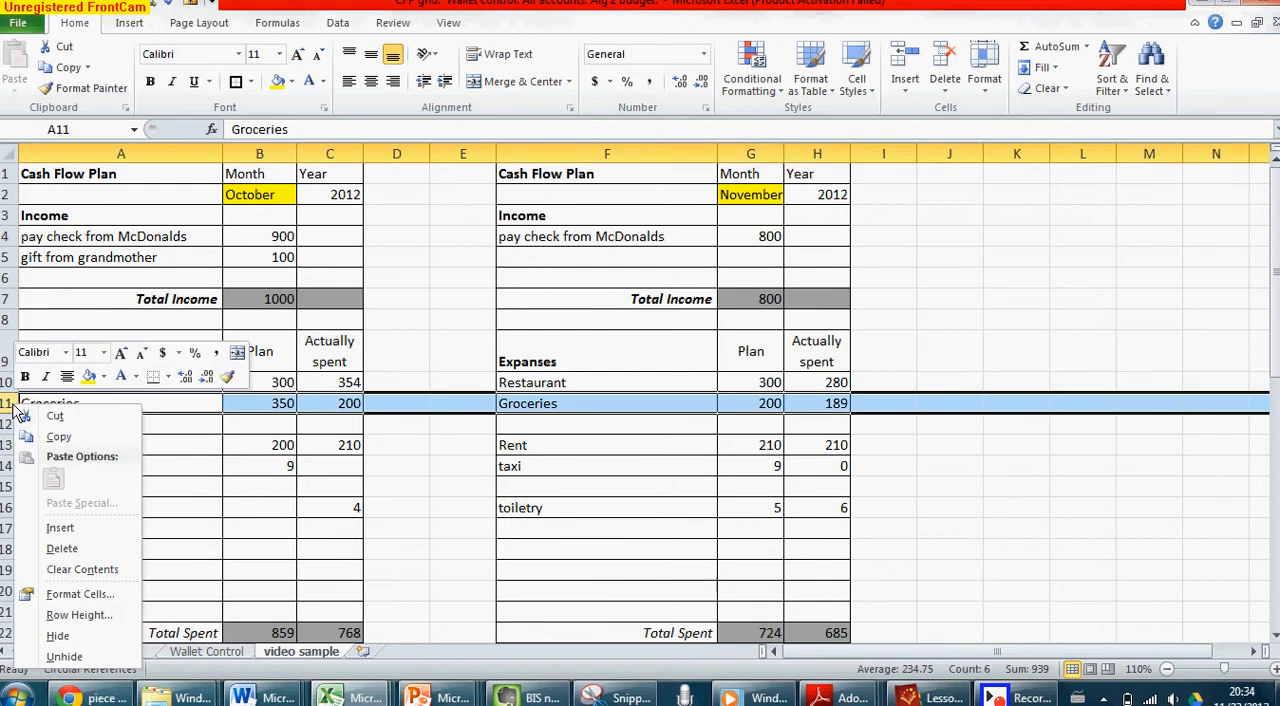
pyautogui.click(82, 532)
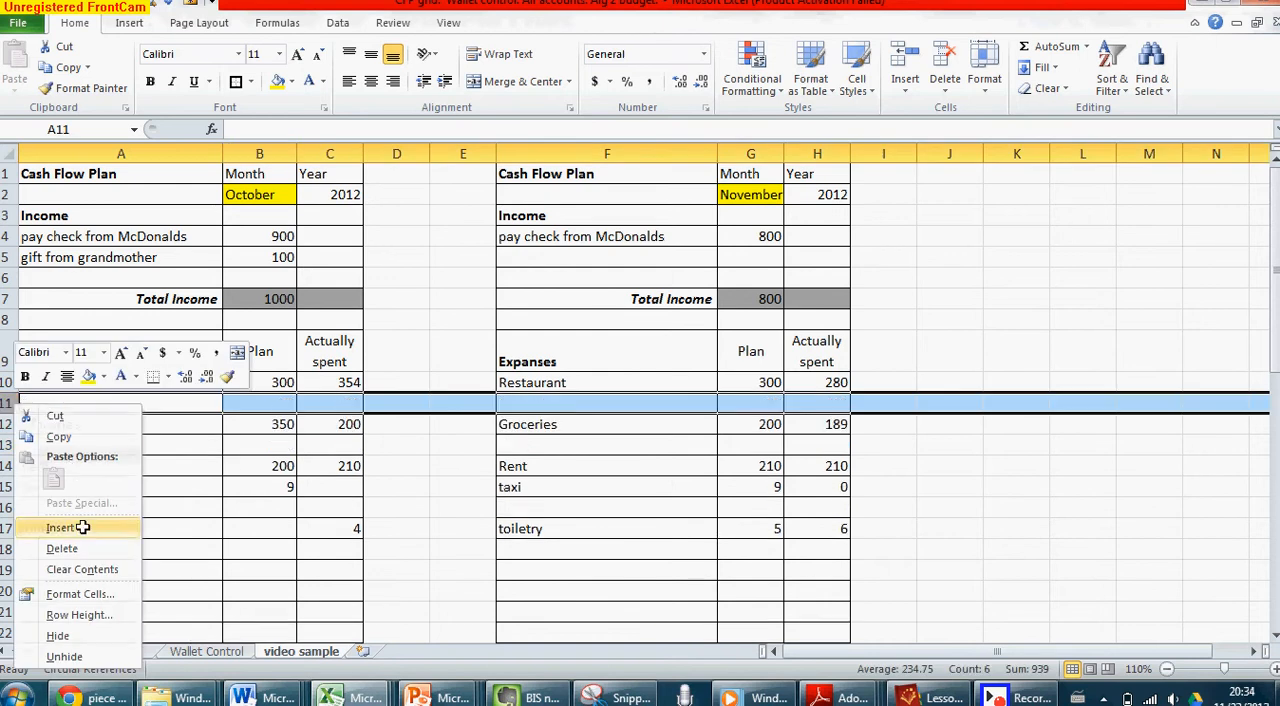
pyautogui.click(450, 440)
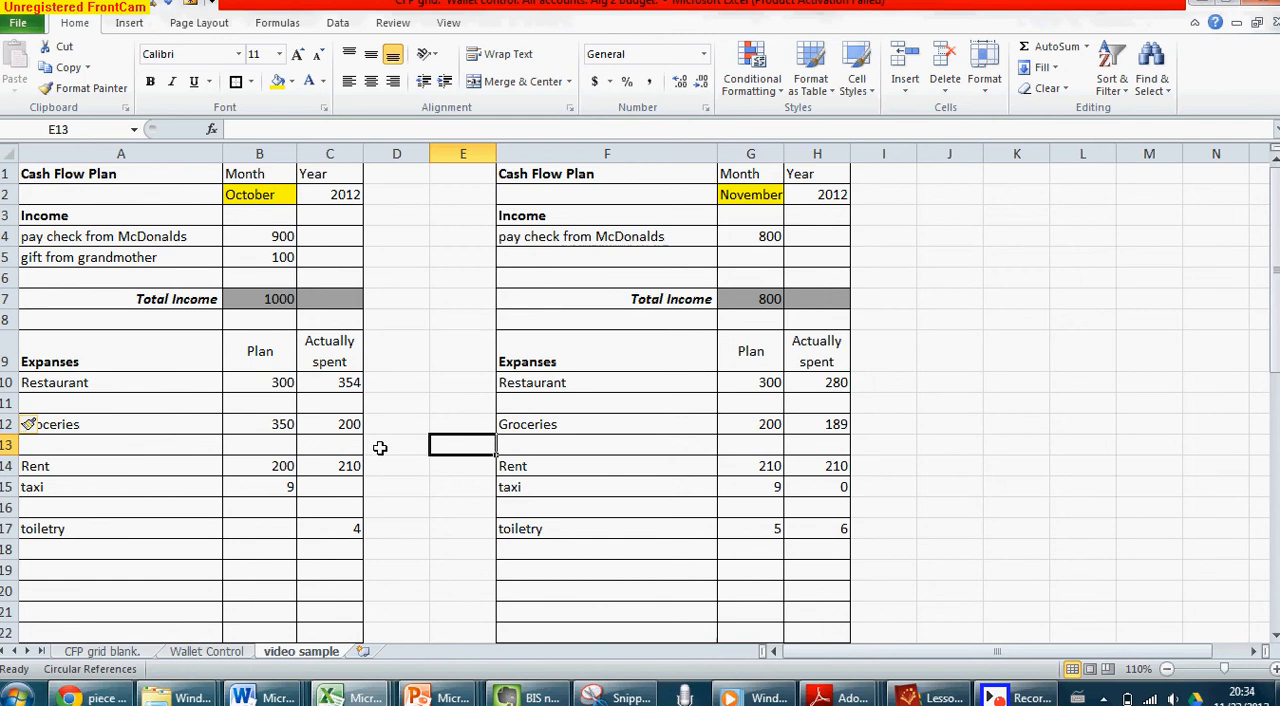
# Inspect the range summed by the formula for November's planned Total Spent in G23
pyautogui.scroll(-1, 380, 448)
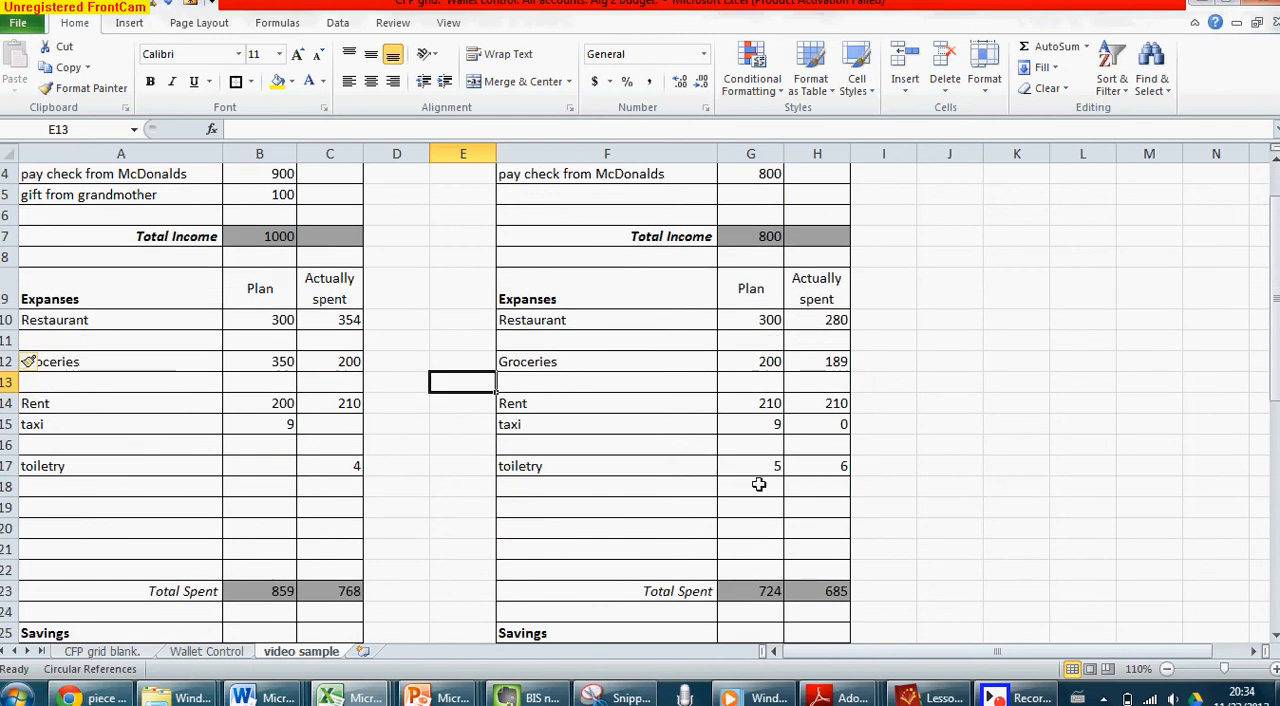
pyautogui.click(760, 589)
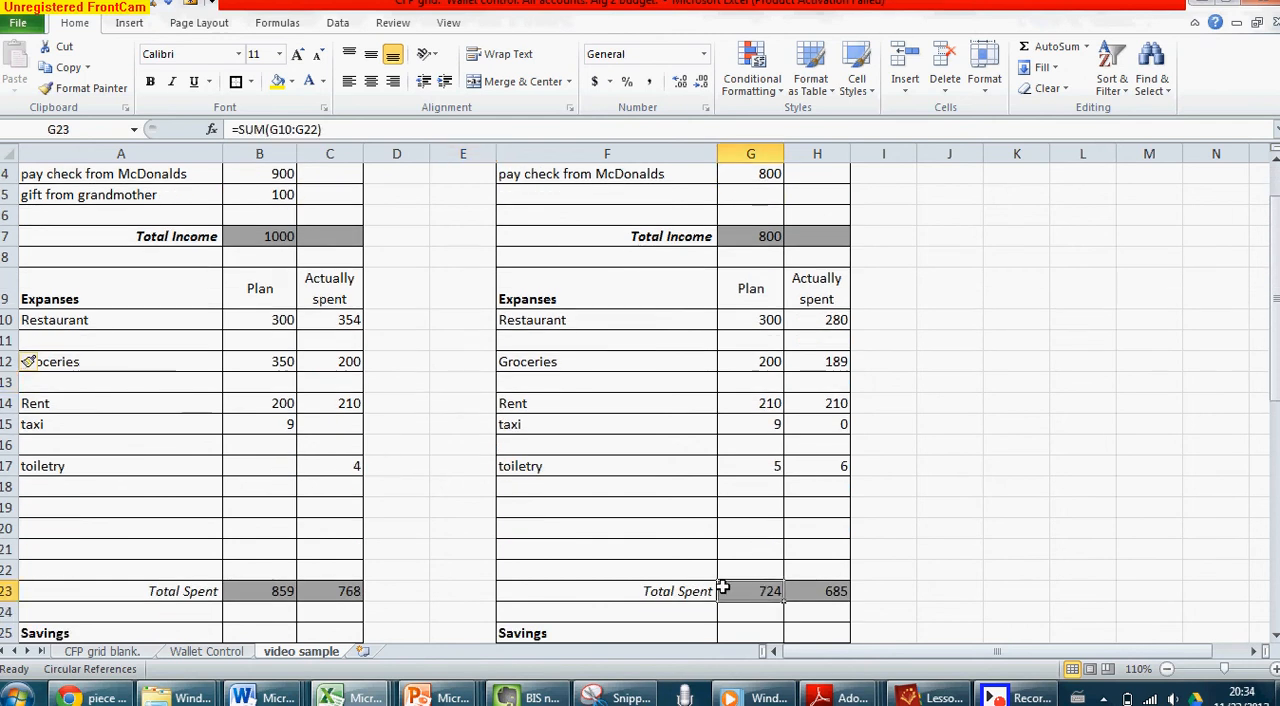
pyautogui.doubleClick(725, 590)
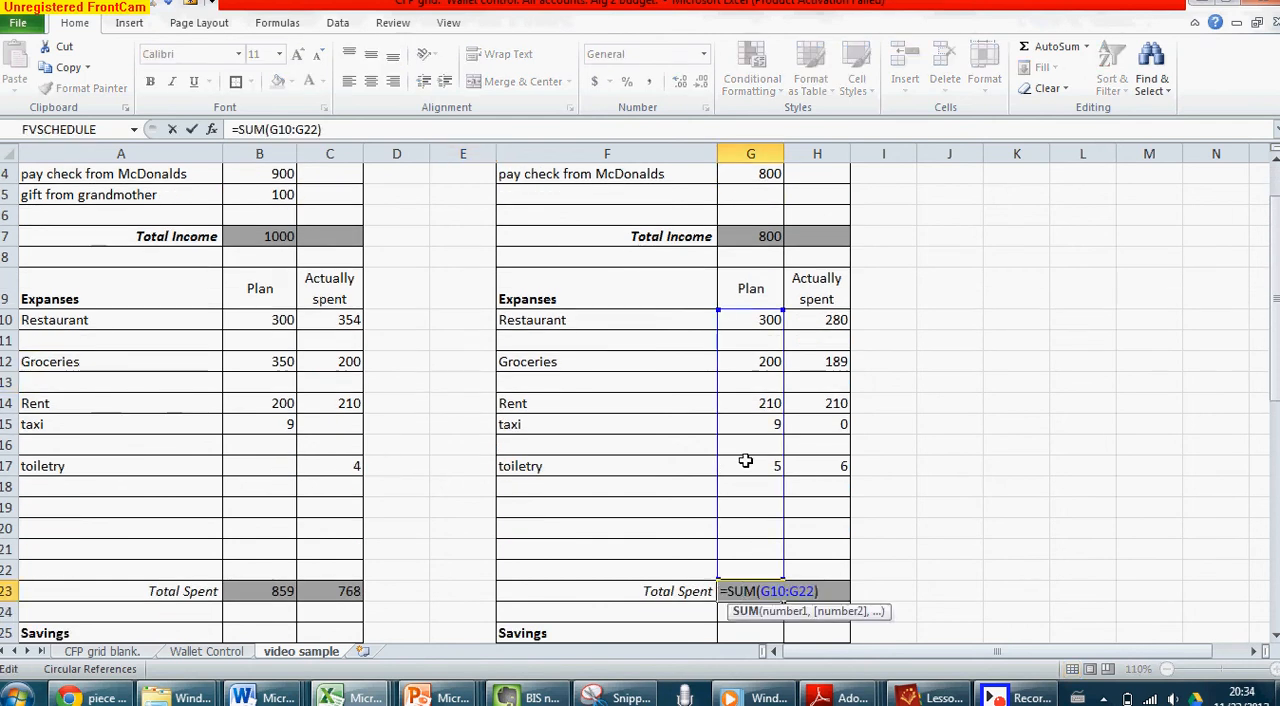
pyautogui.click(590, 318)
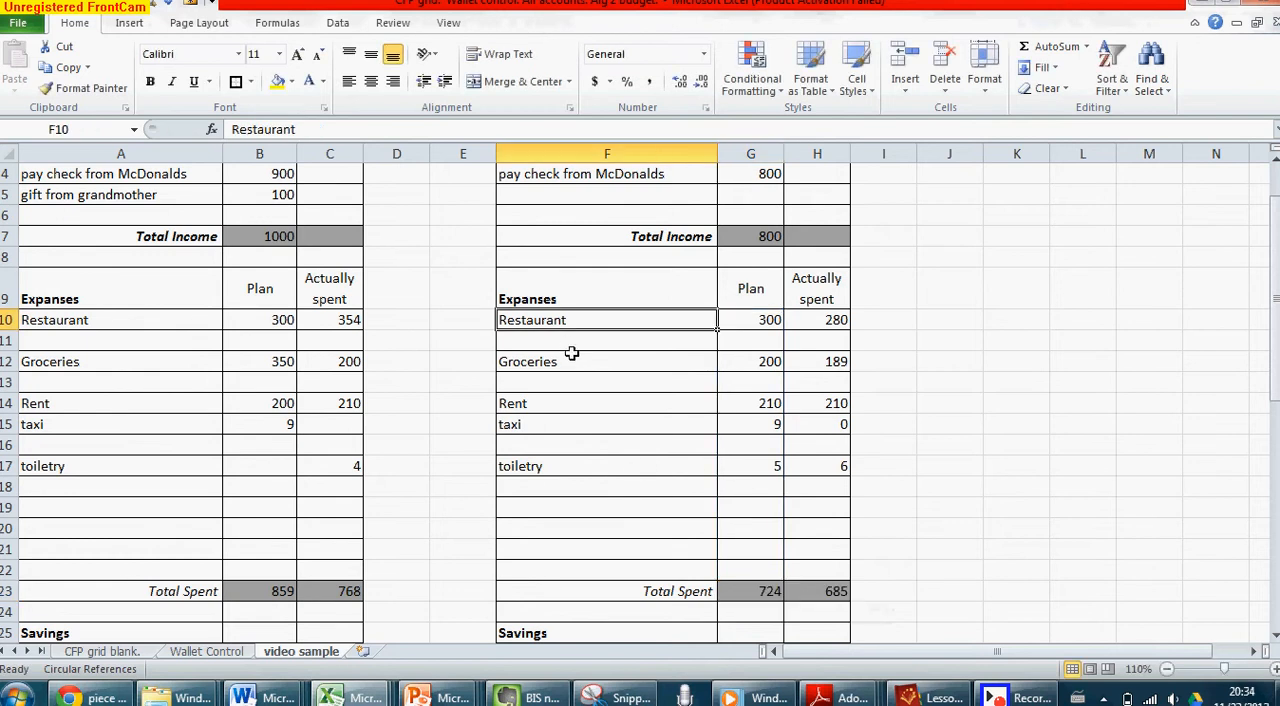
pyautogui.click(568, 342)
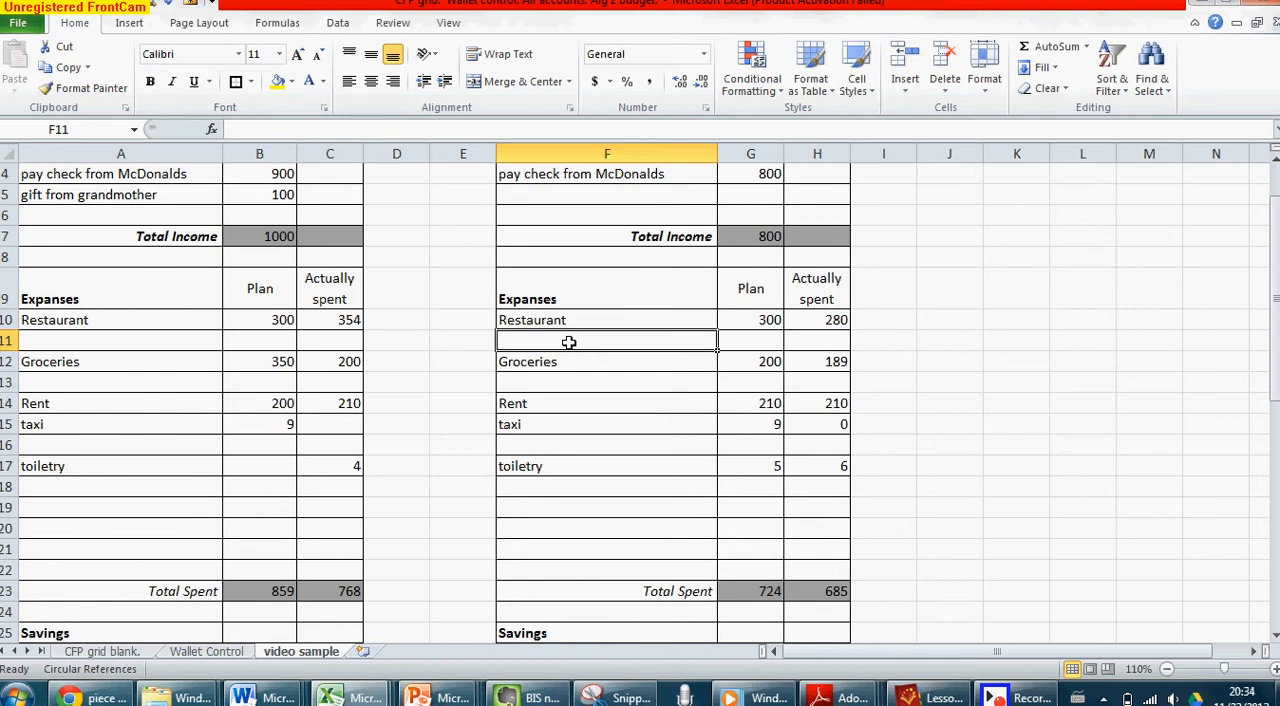
# Add "trafic speeding ticket" to November's blank expense row in F11, with 200 actually spent in H11
pyautogui.write('tra')
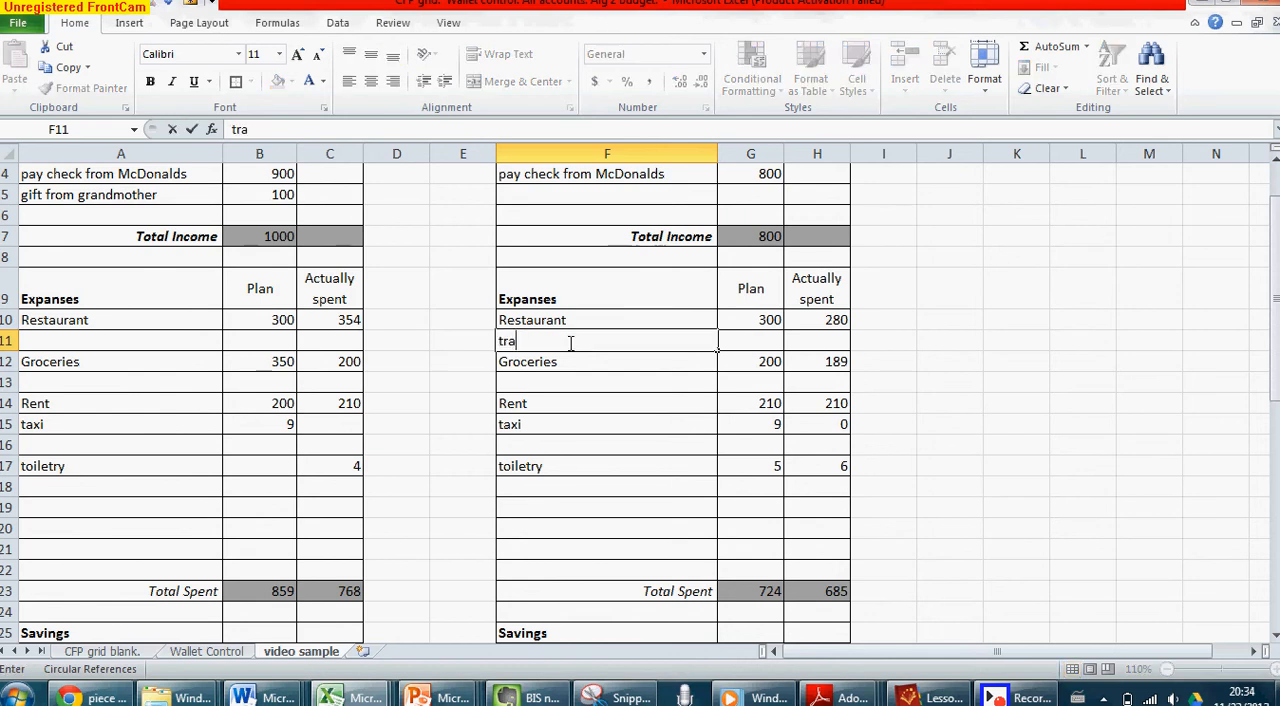
pyautogui.write('fic speeding ticket')
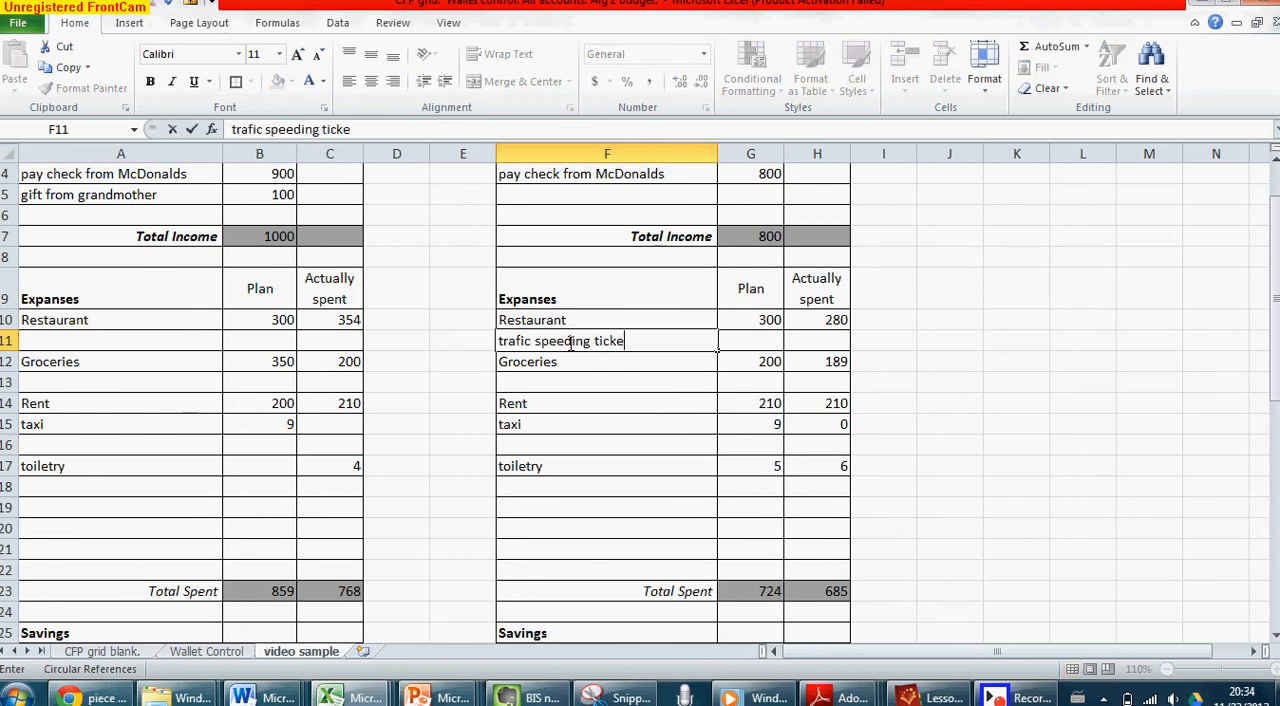
pyautogui.press('Tab')
pyautogui.press('Tab')
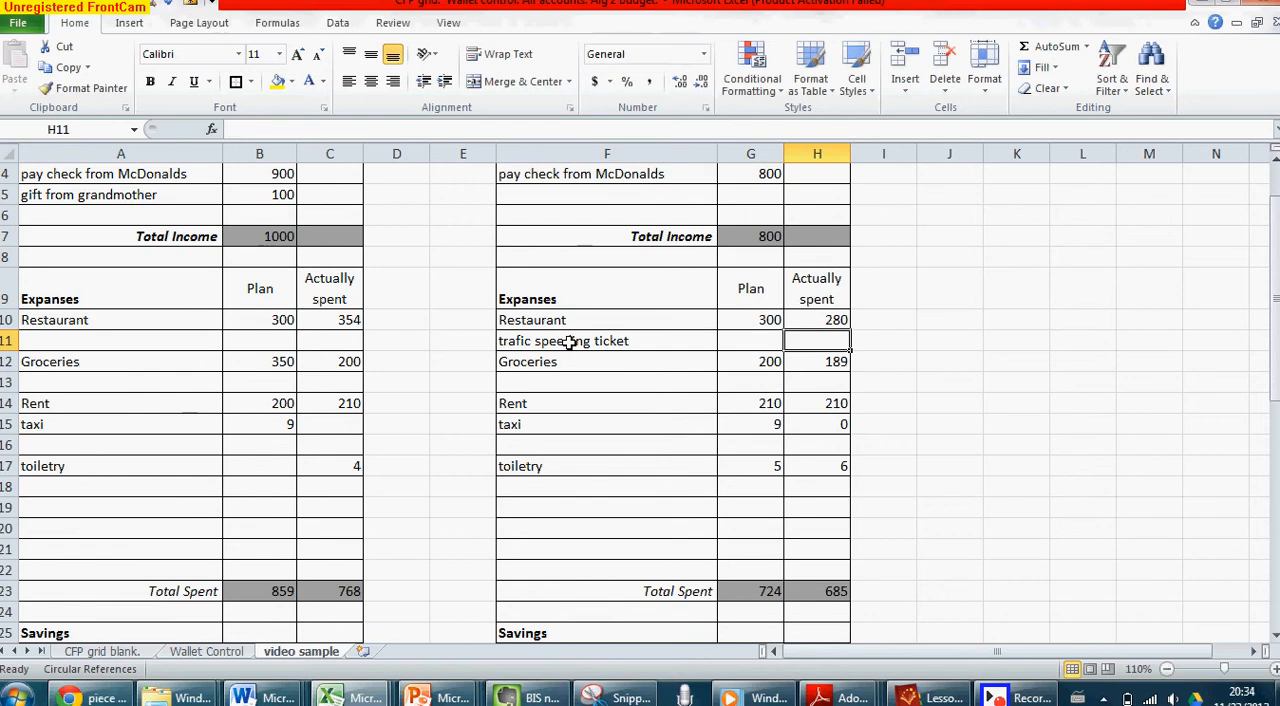
pyautogui.write('200')
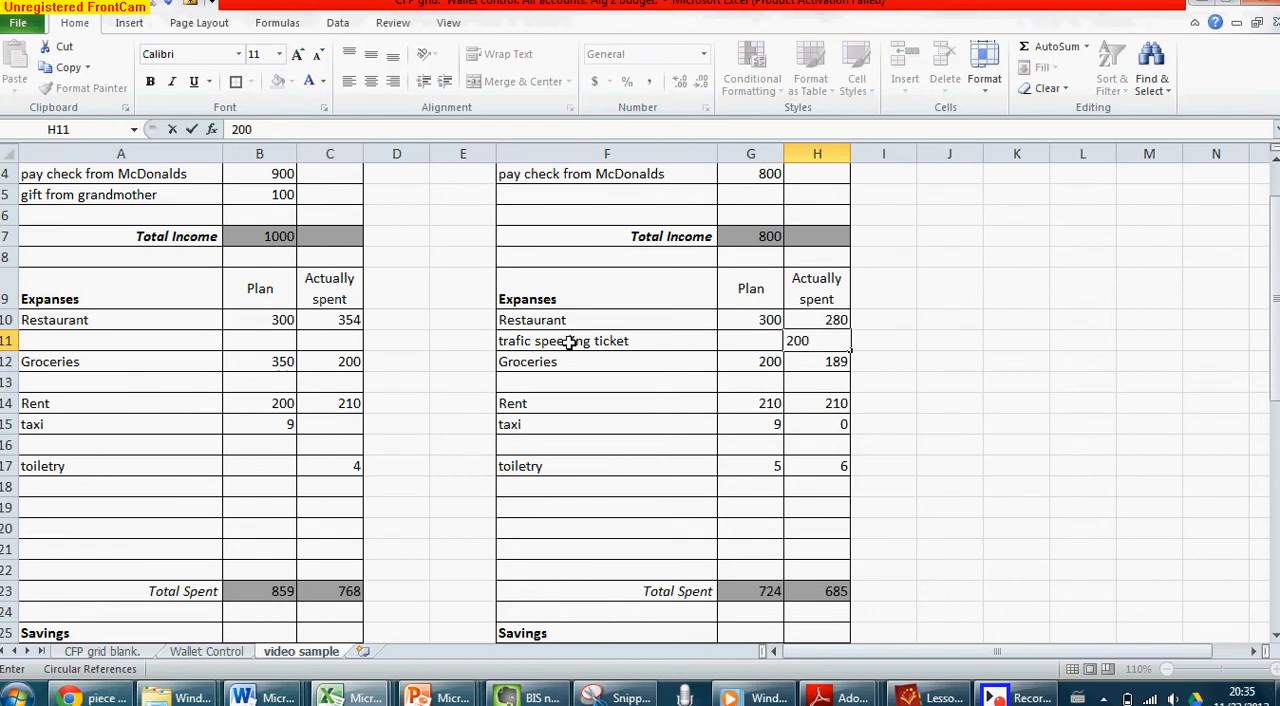
pyautogui.press('Return')
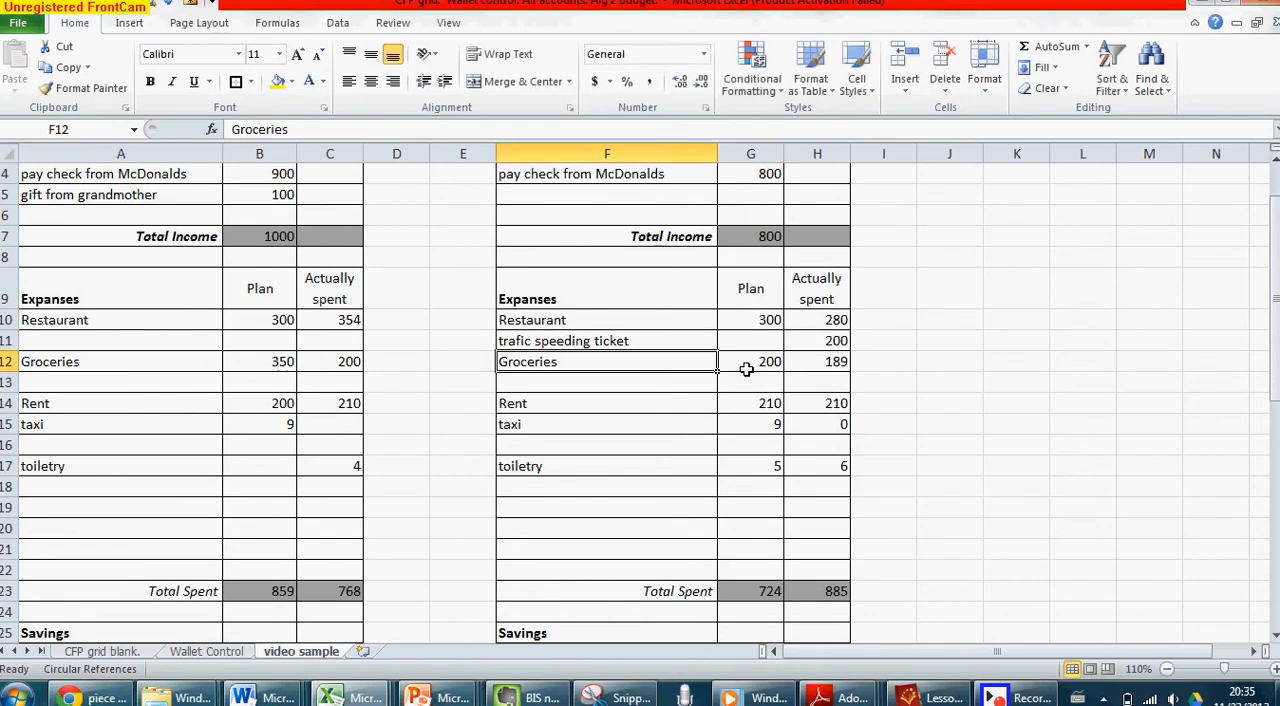
pyautogui.scroll(1, 578, 334)
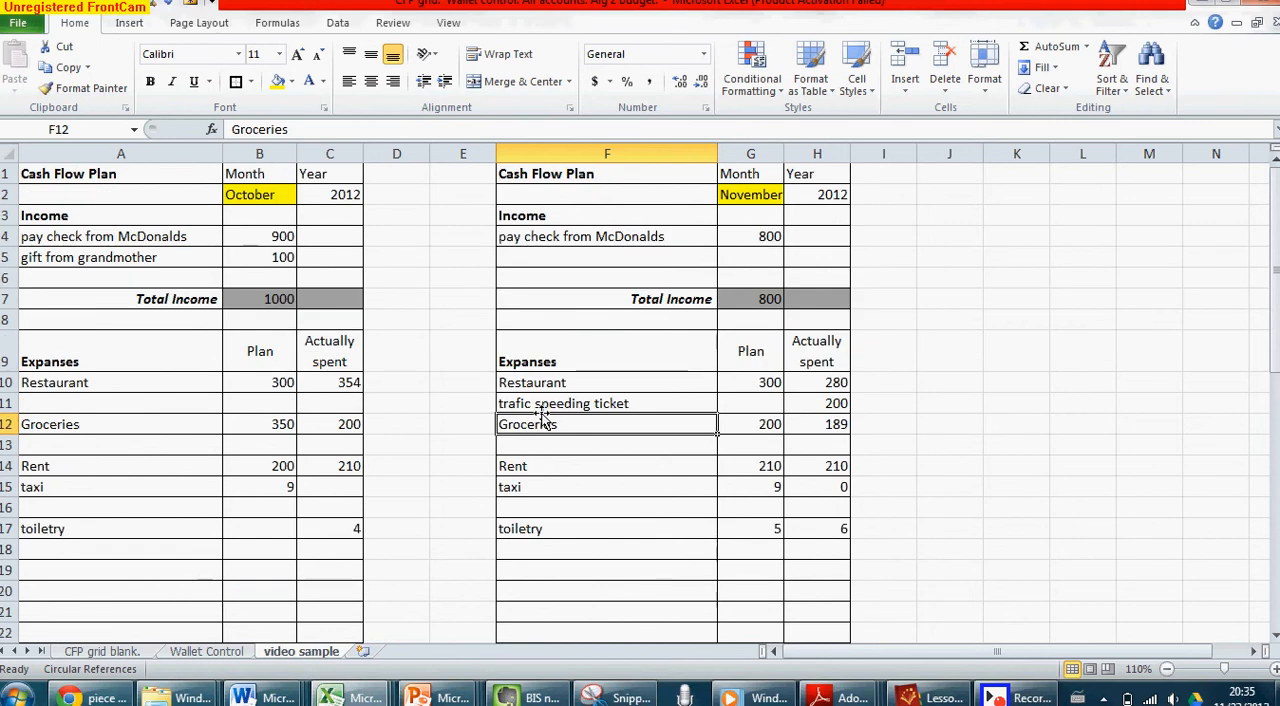
pyautogui.scroll(-1, 543, 416)
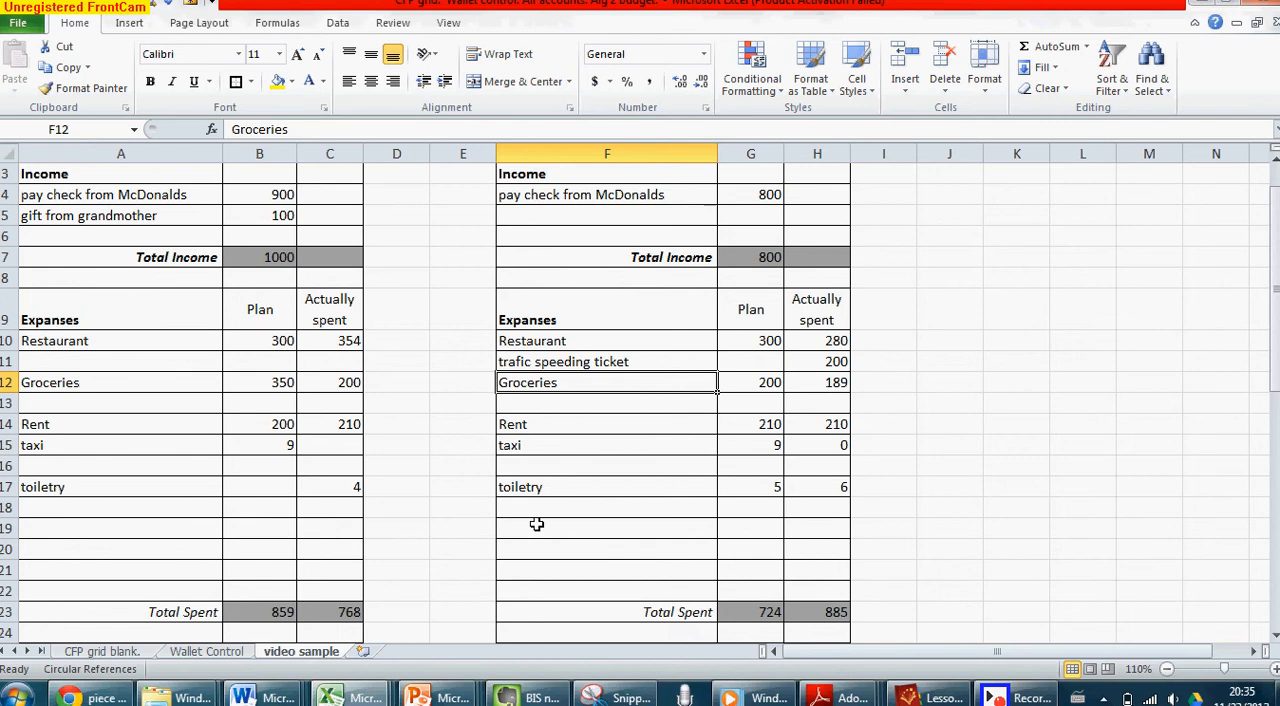
pyautogui.click(555, 546)
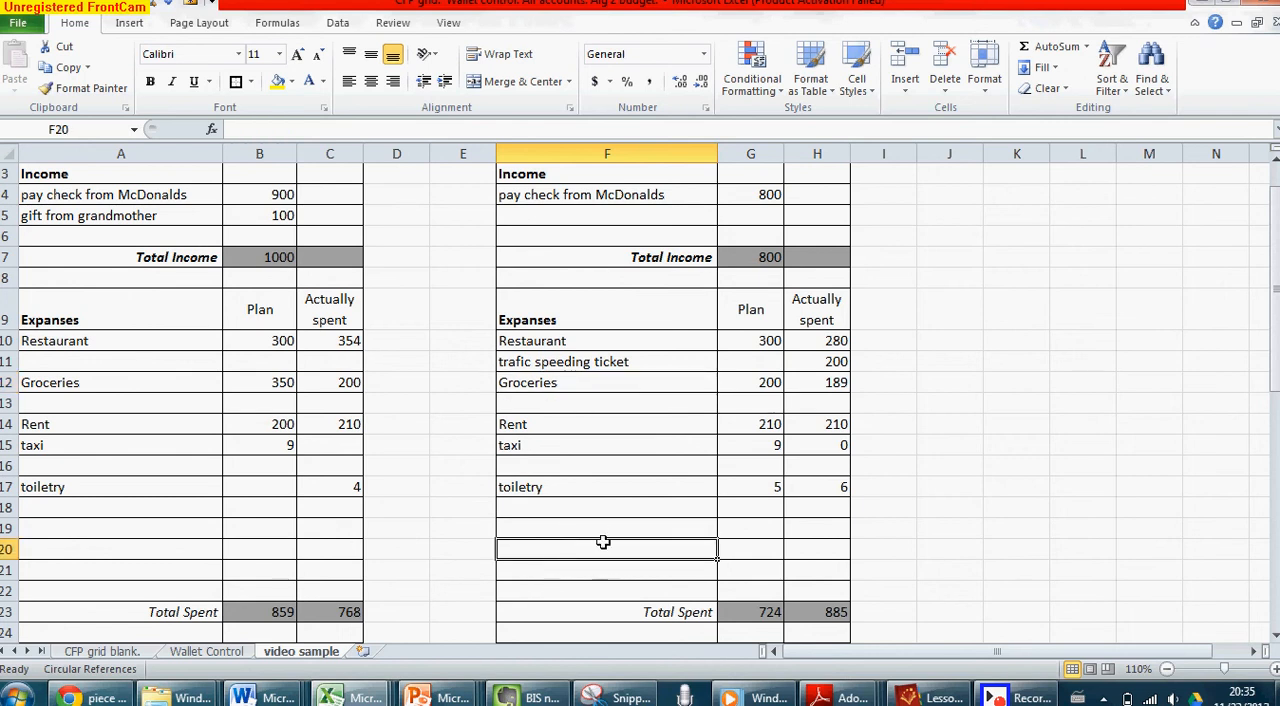
pyautogui.scroll(-1, 607, 555)
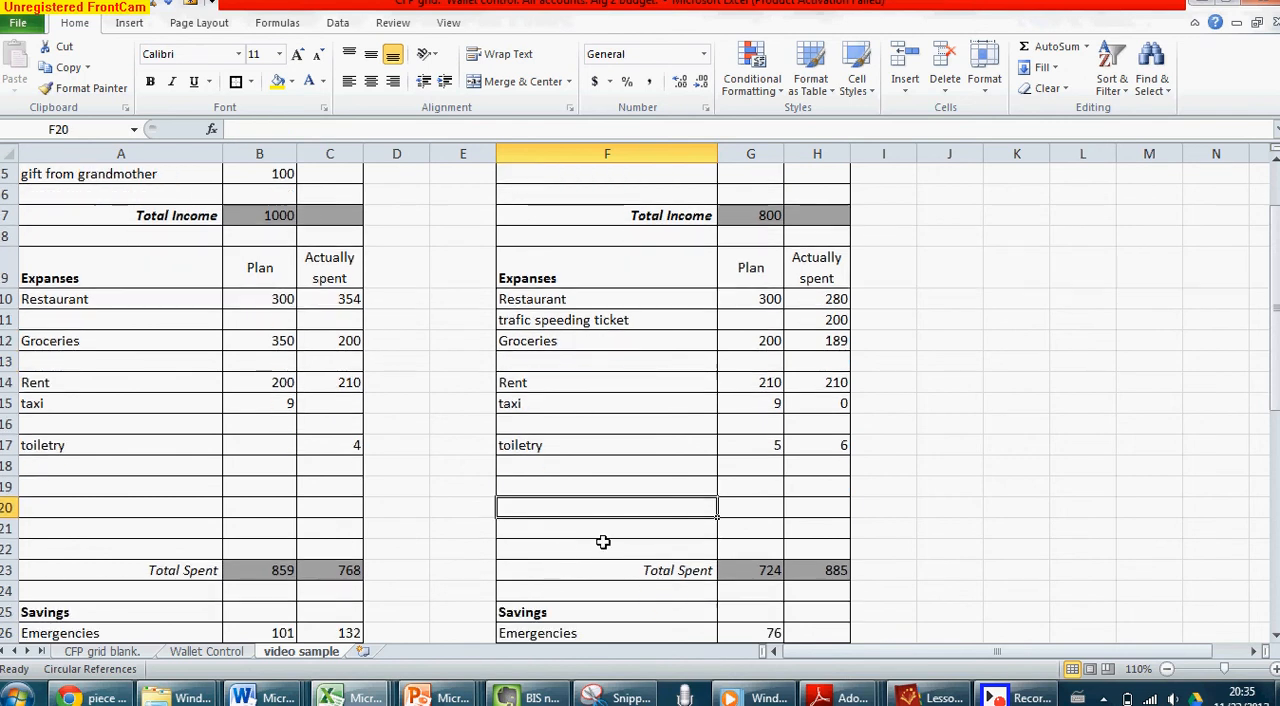
# Insert a blank column at E, between the October and November cash flow plans
pyautogui.click(460, 153)
pyautogui.rightClick(459, 158)
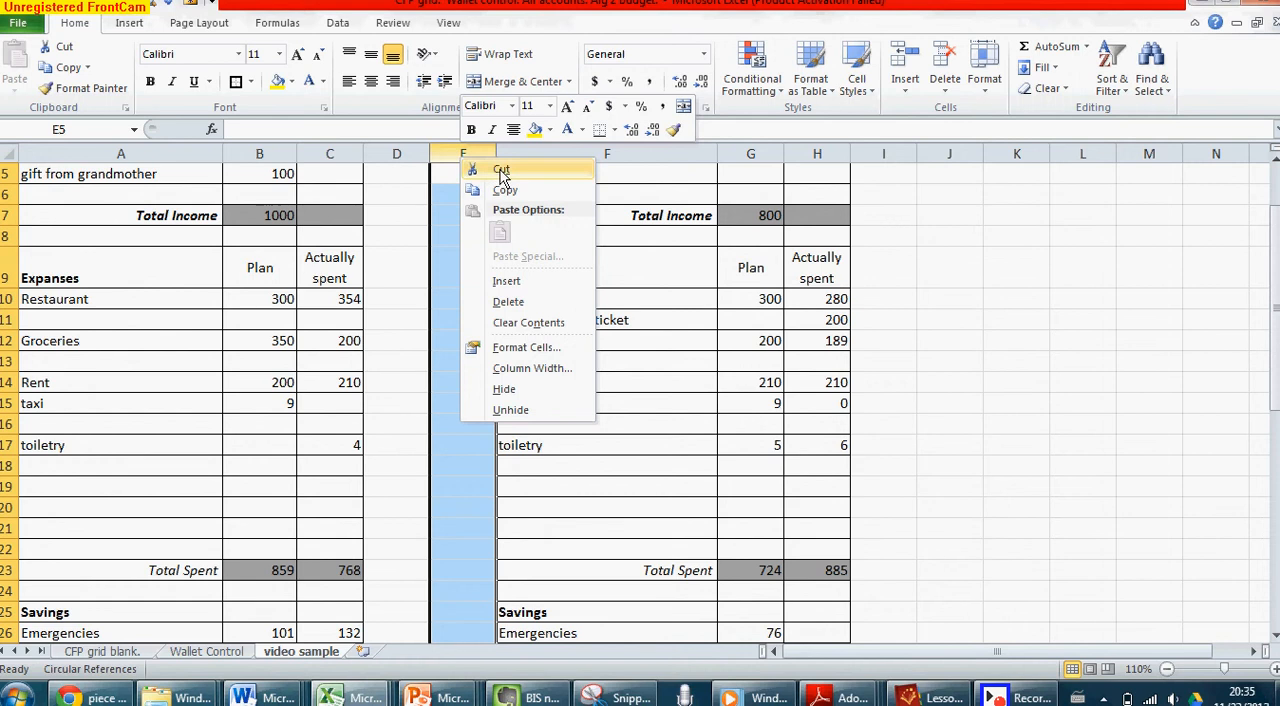
pyautogui.click(507, 282)
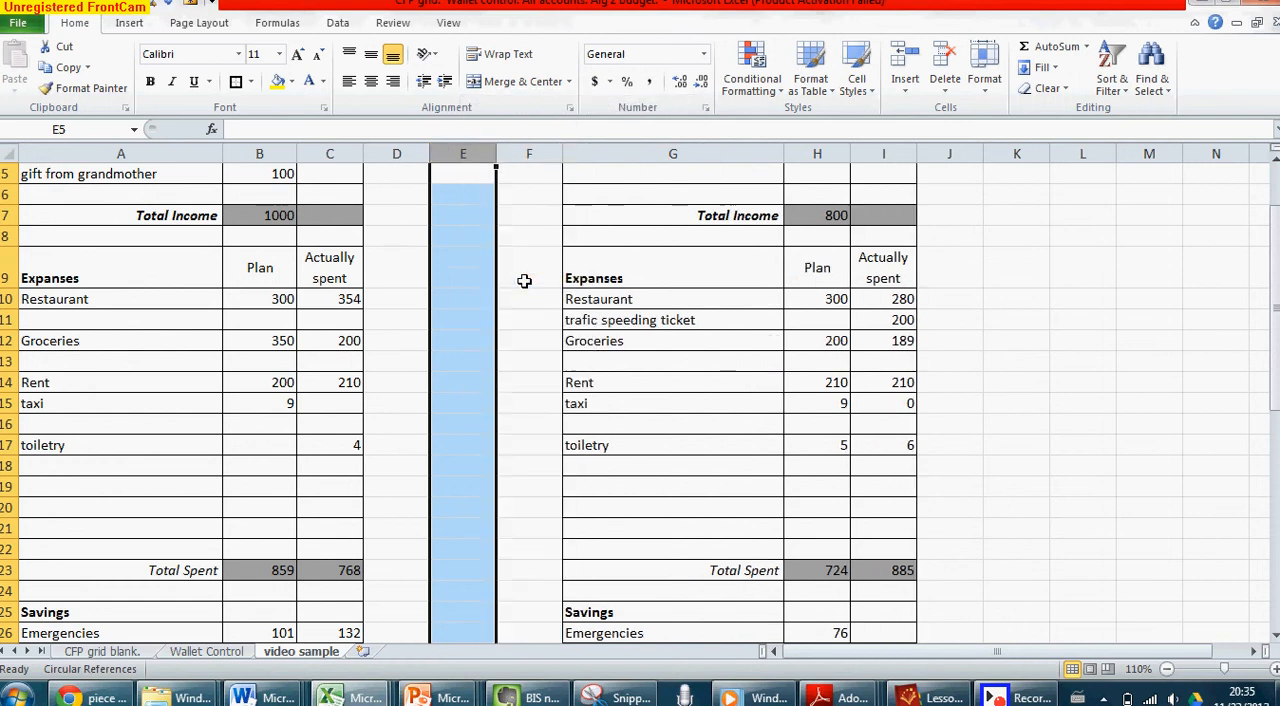
pyautogui.click(509, 281)
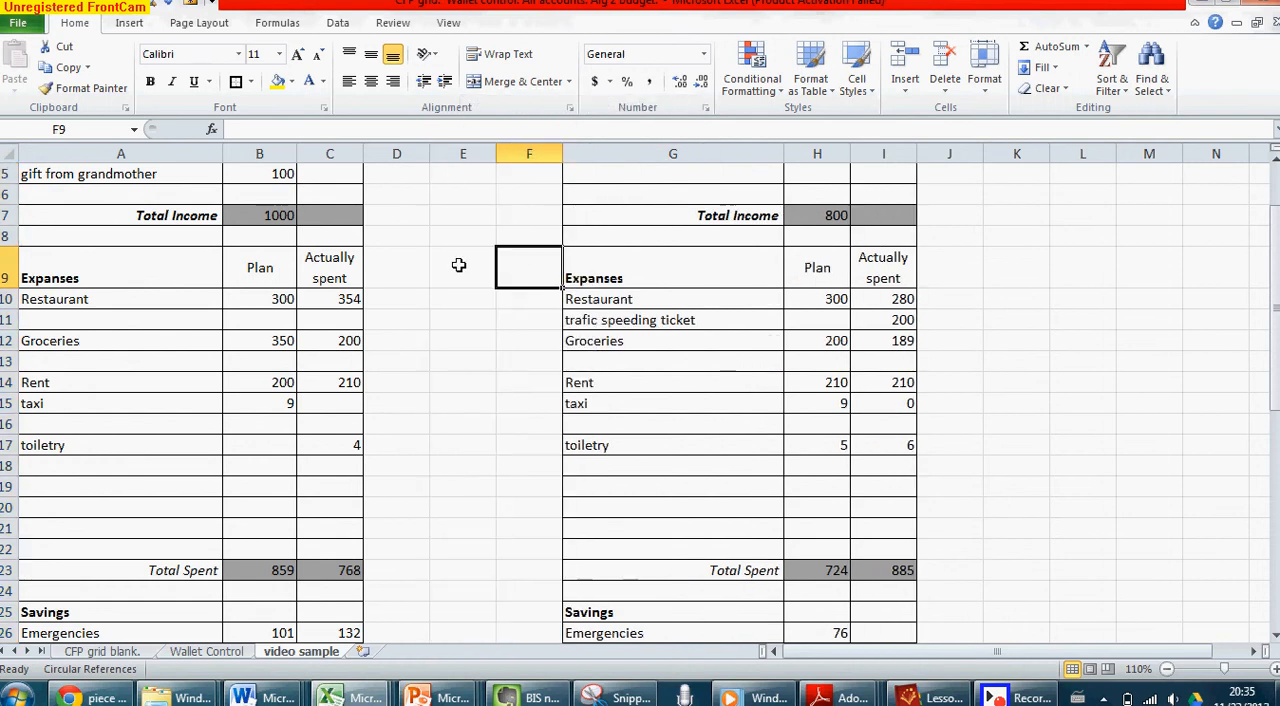
# Fill cells E1:E37 with orange to form a divider between the October and November plans
pyautogui.moveTo(460, 178); pyautogui.dragTo(467, 627)
pyautogui.moveTo(468, 660); pyautogui.dragTo(463, 487)
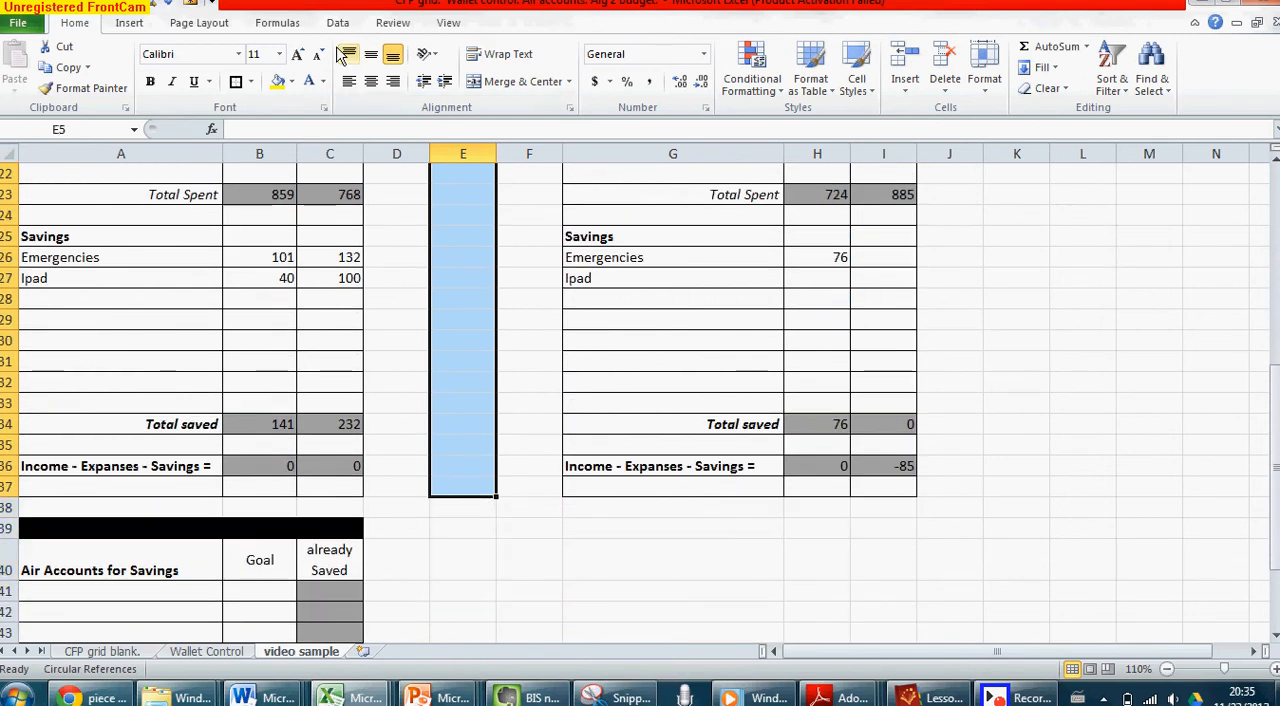
pyautogui.click(292, 82)
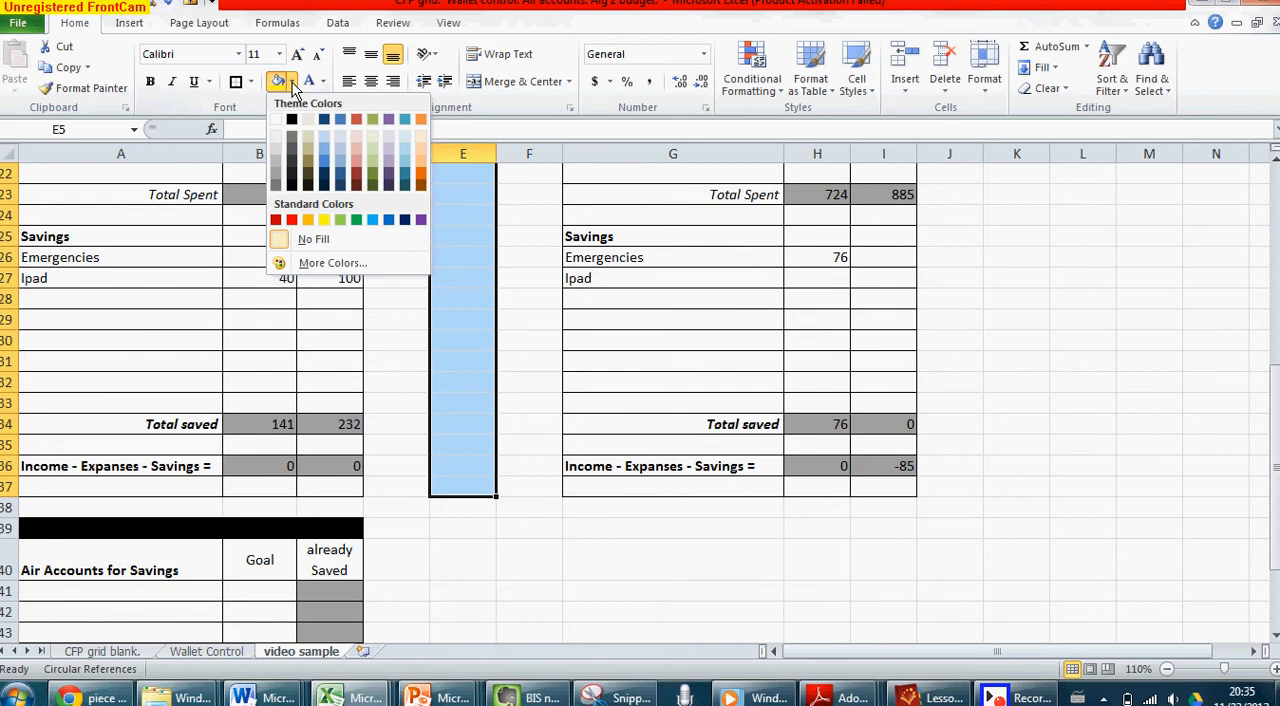
pyautogui.click(308, 220)
pyautogui.scroll(7, 337, 214)
pyautogui.click(491, 194)
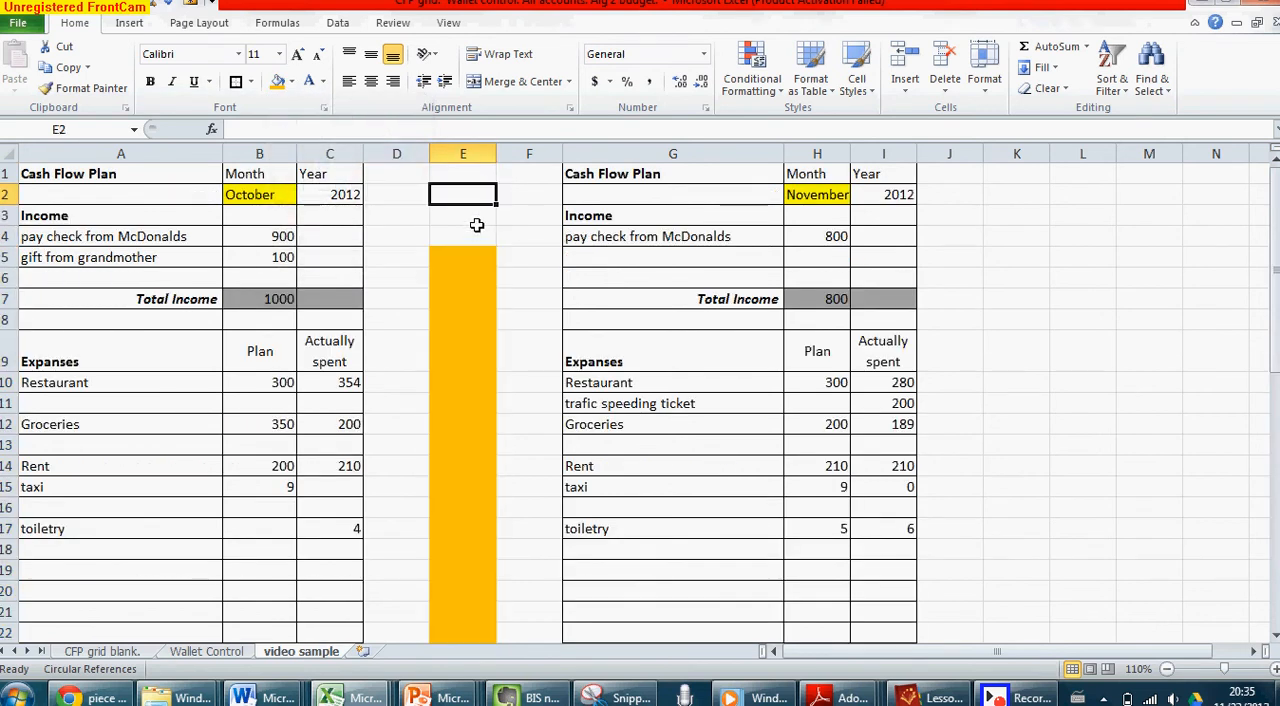
pyautogui.moveTo(474, 232); pyautogui.dragTo(466, 172)
pyautogui.click(278, 82)
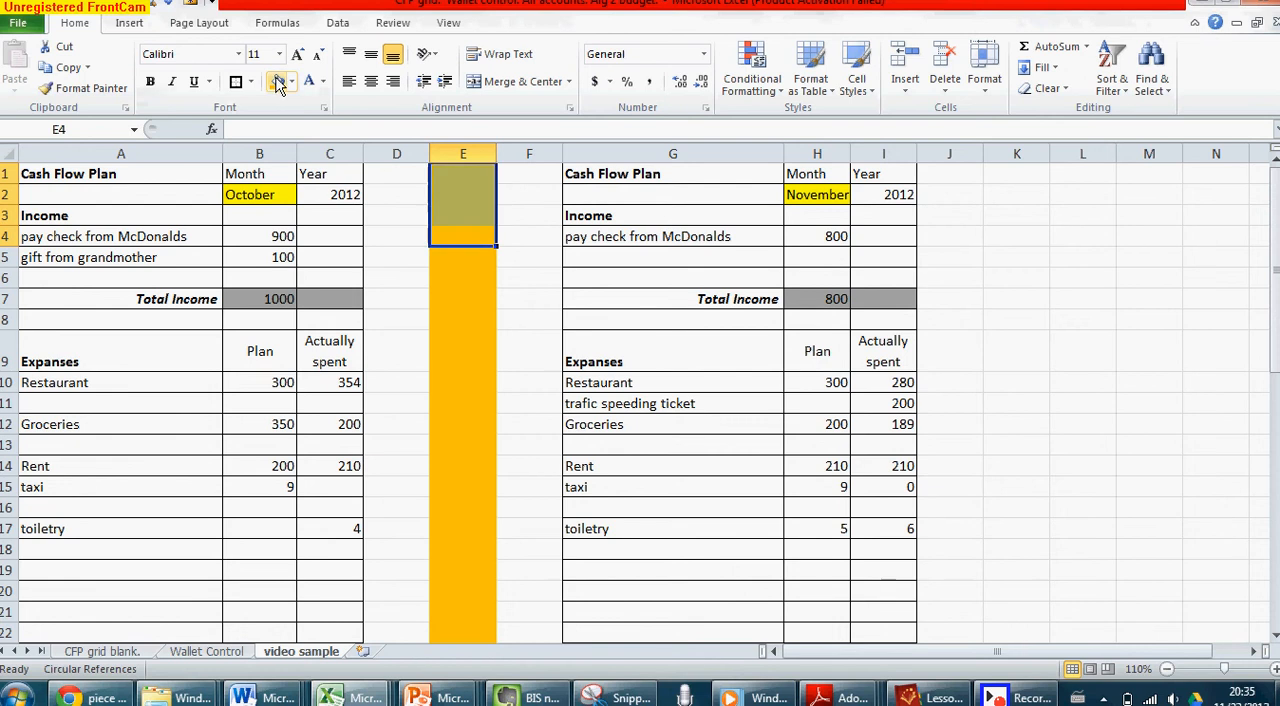
# Narrow the orange divider column E to a thin strip
pyautogui.click(520, 152)
pyautogui.moveTo(497, 153); pyautogui.dragTo(454, 153)
pyautogui.click(514, 217)
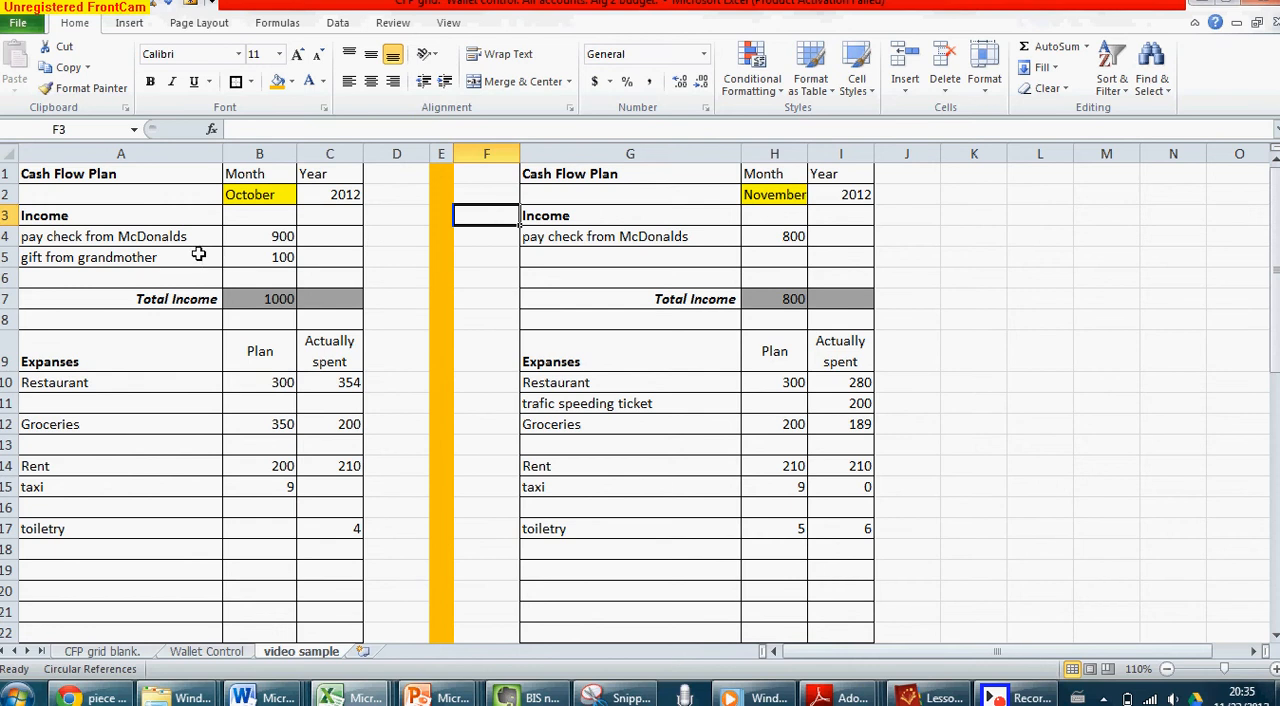
pyautogui.click(663, 217)
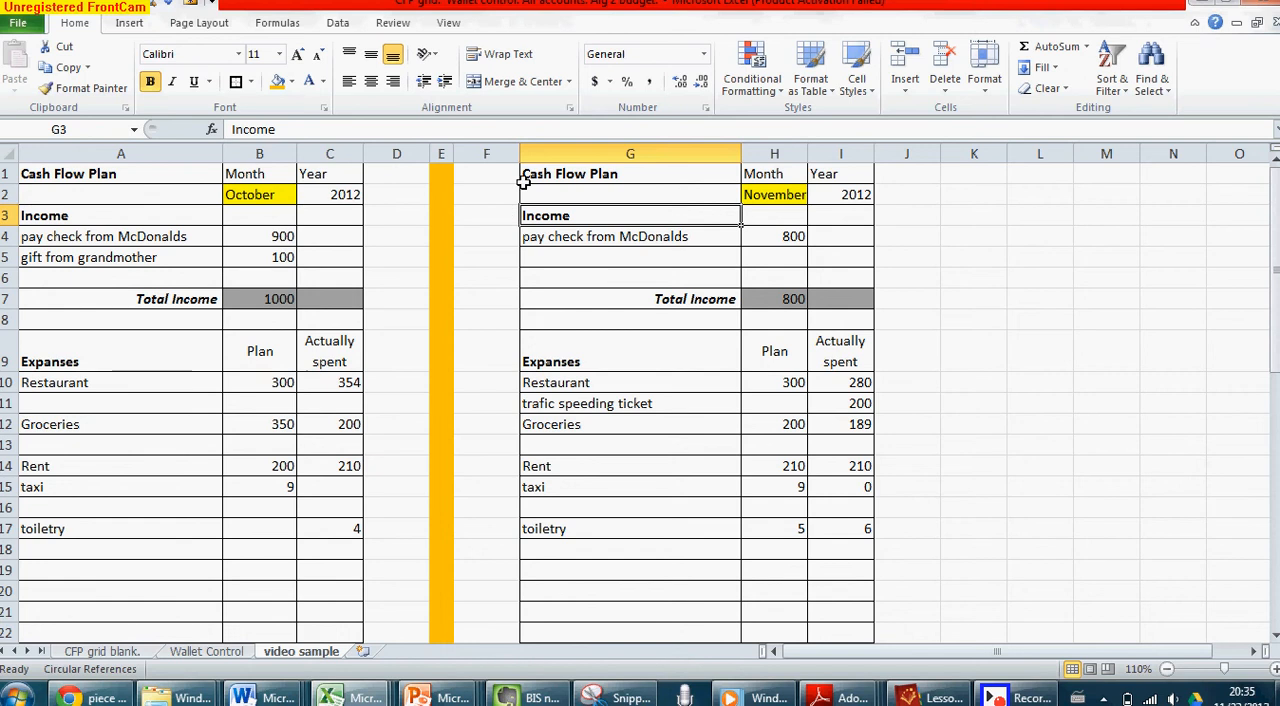
# Delete the empty column F between the orange divider and the November plan
pyautogui.rightClick(494, 152)
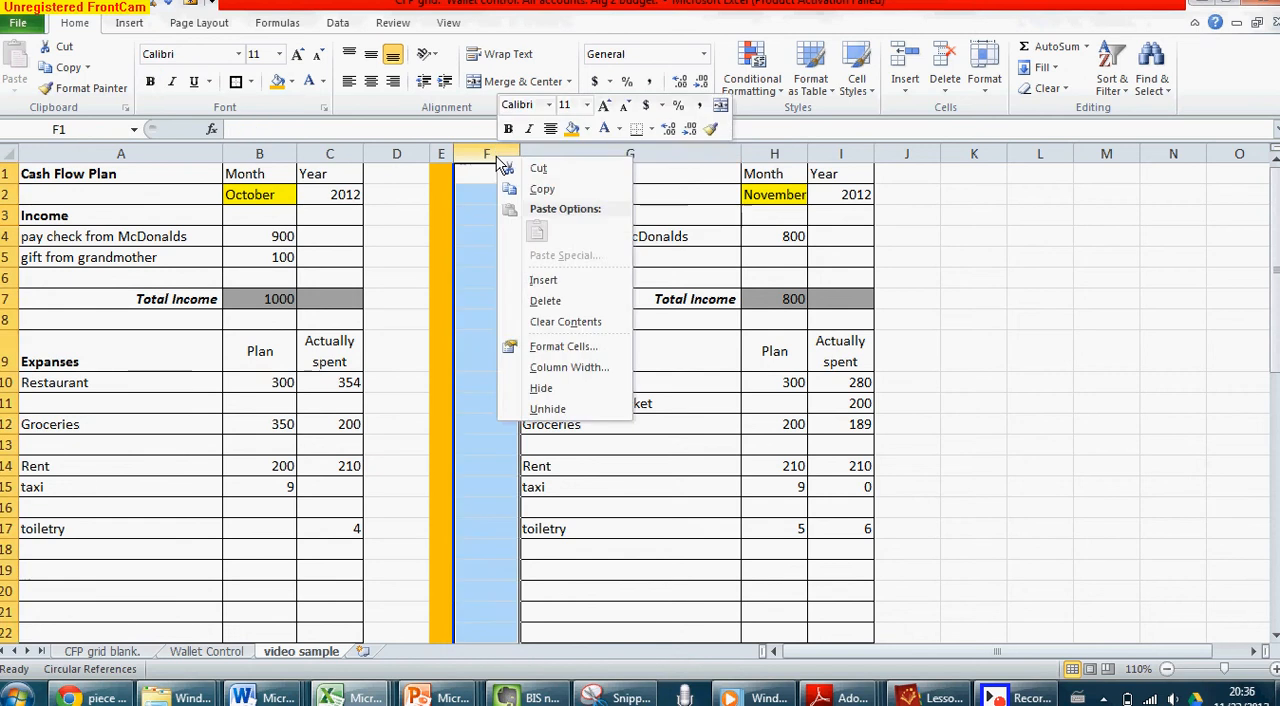
pyautogui.click(546, 301)
pyautogui.click(552, 299)
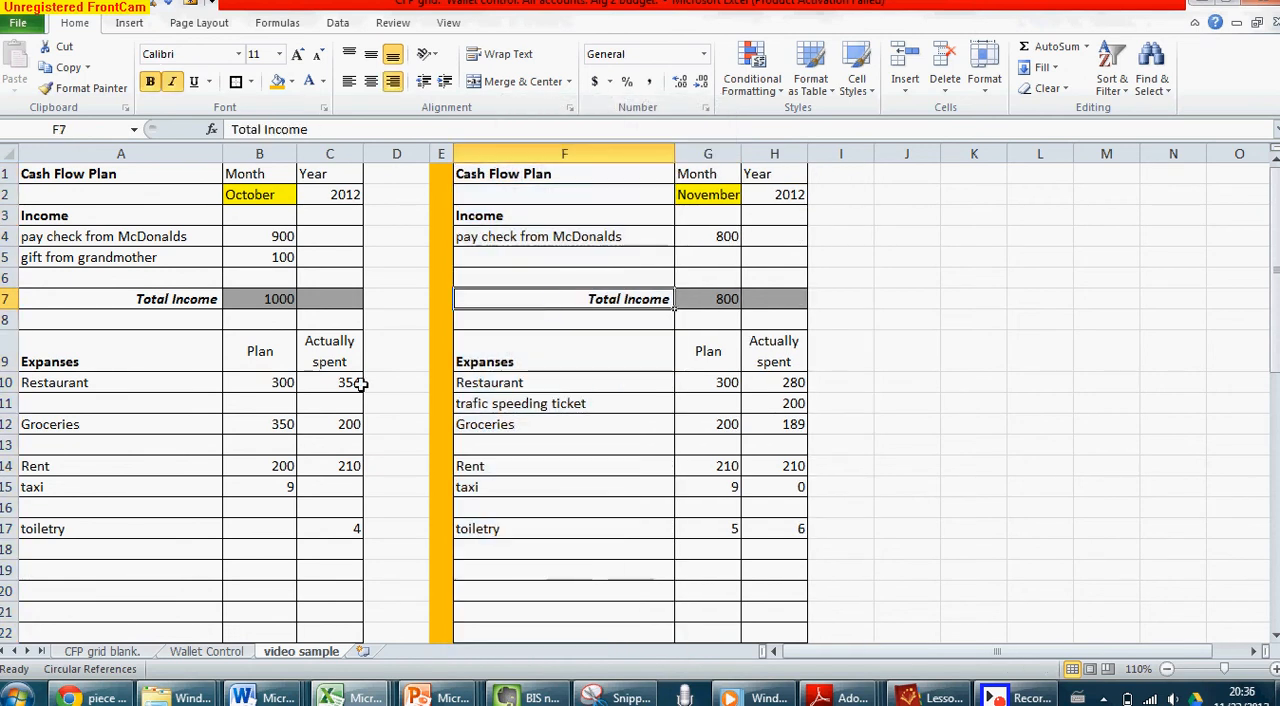
# Compare how the Restaurant, Groceries, taxi and Total Spent rows line up across the October and November plans
pyautogui.scroll(-2, 323, 396)
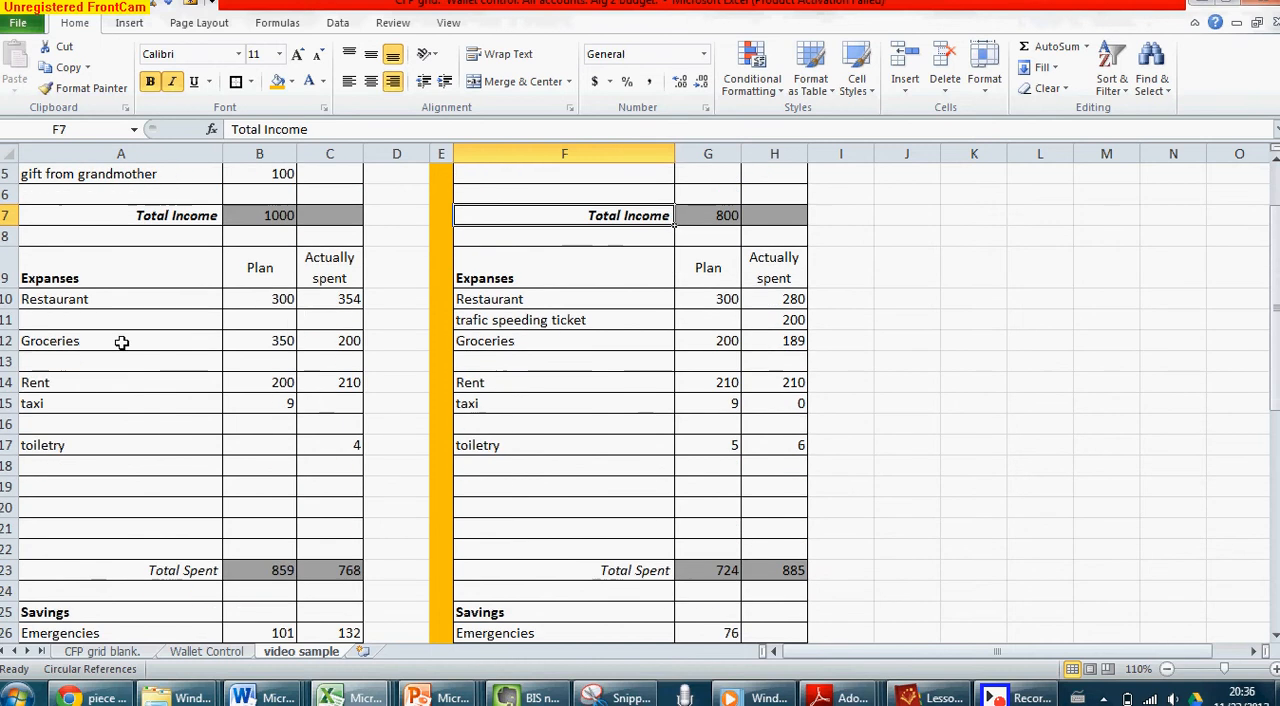
pyautogui.click(97, 300)
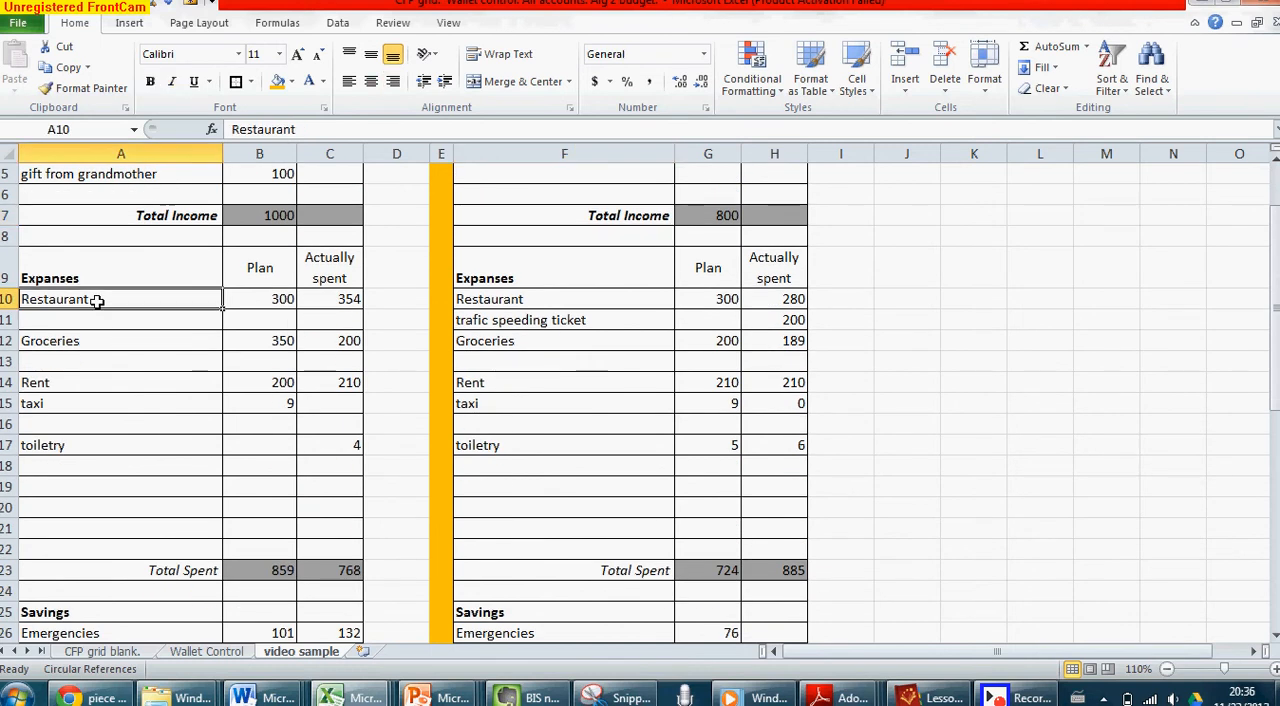
pyautogui.click(475, 302)
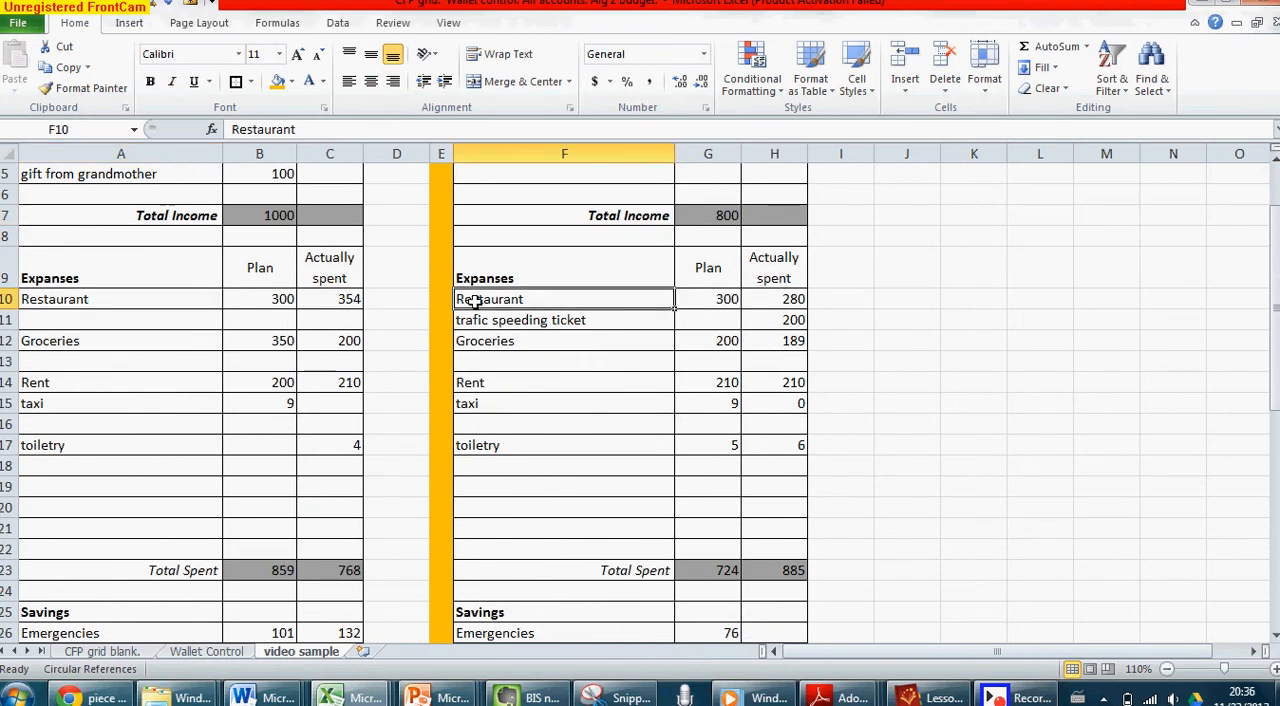
pyautogui.click(172, 343)
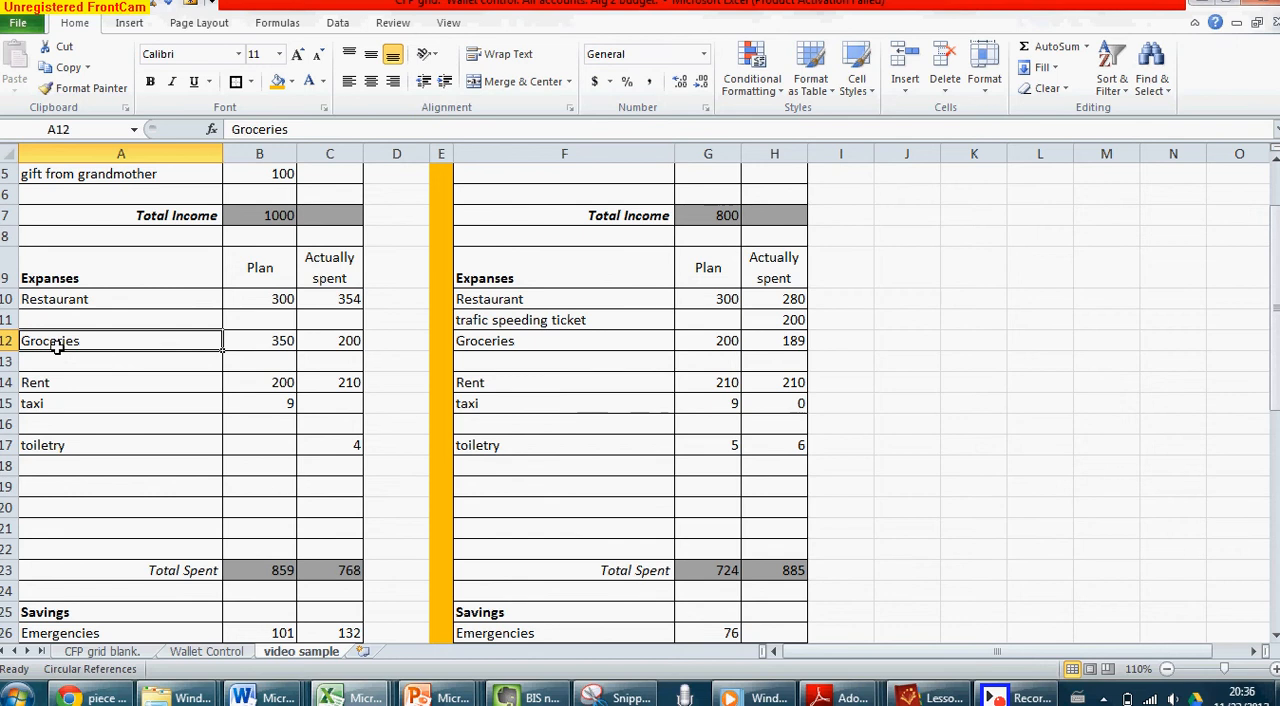
pyautogui.click(5, 341)
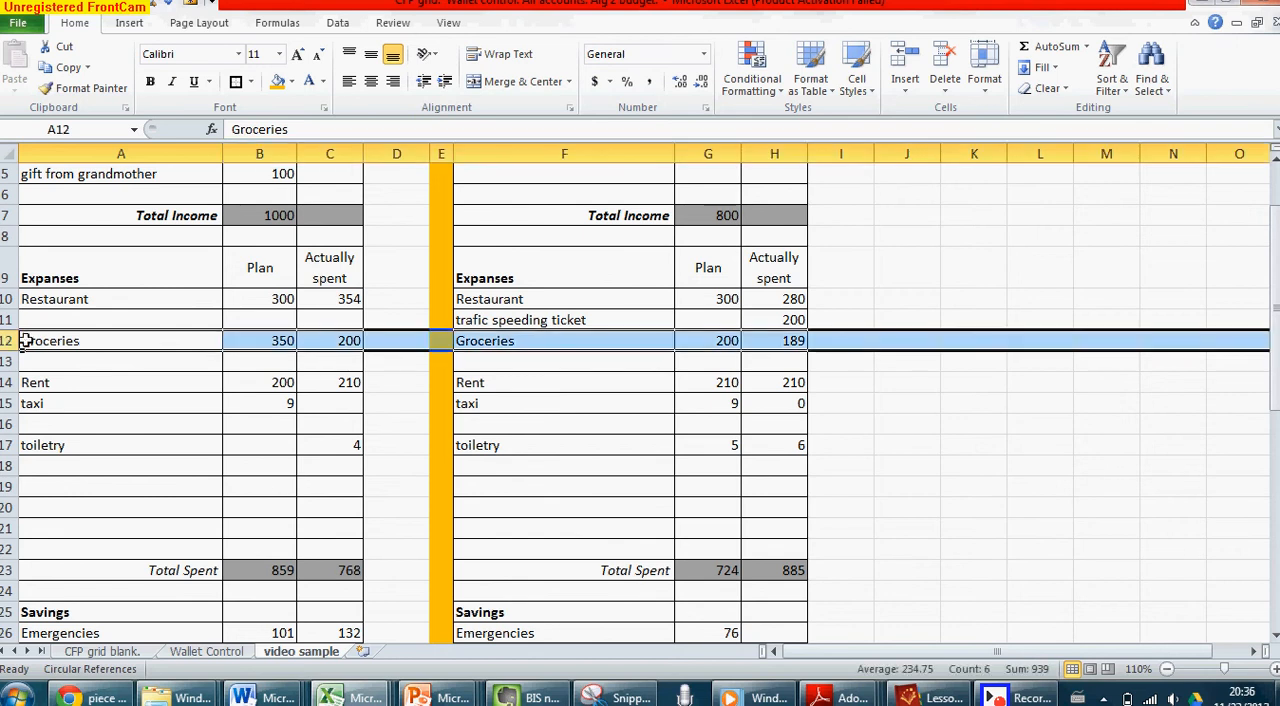
pyautogui.click(5, 403)
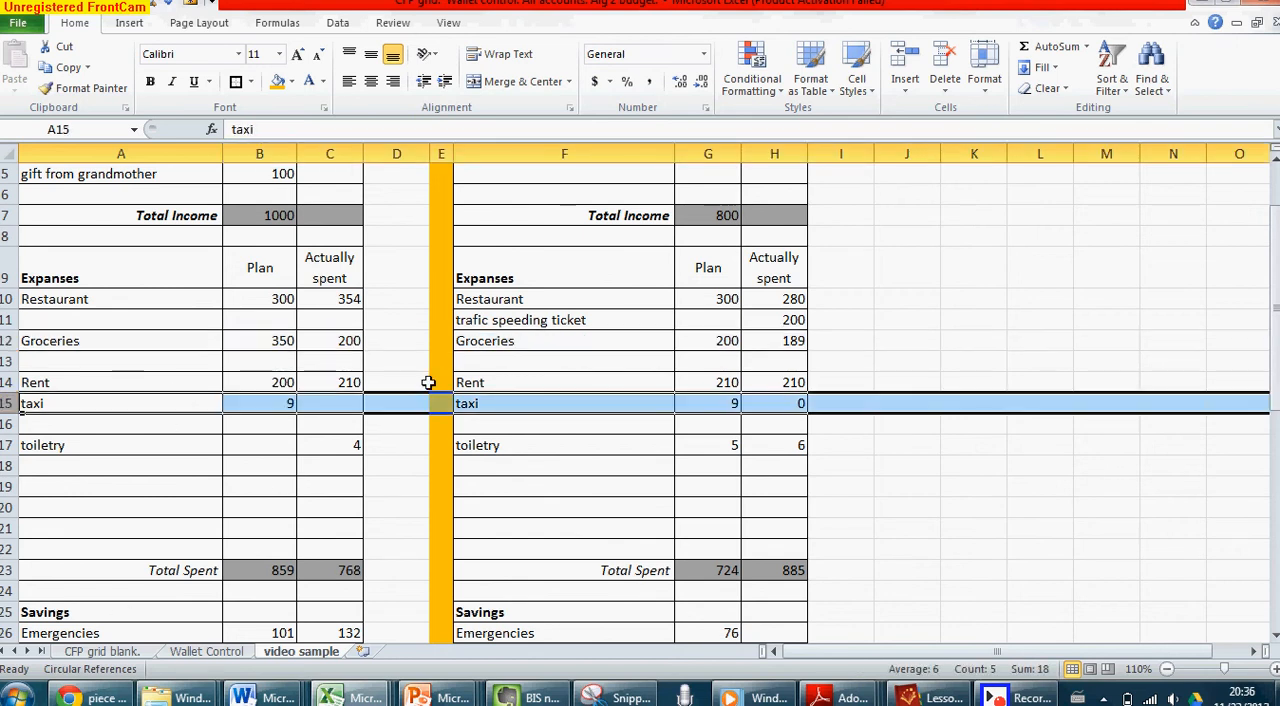
pyautogui.click(5, 570)
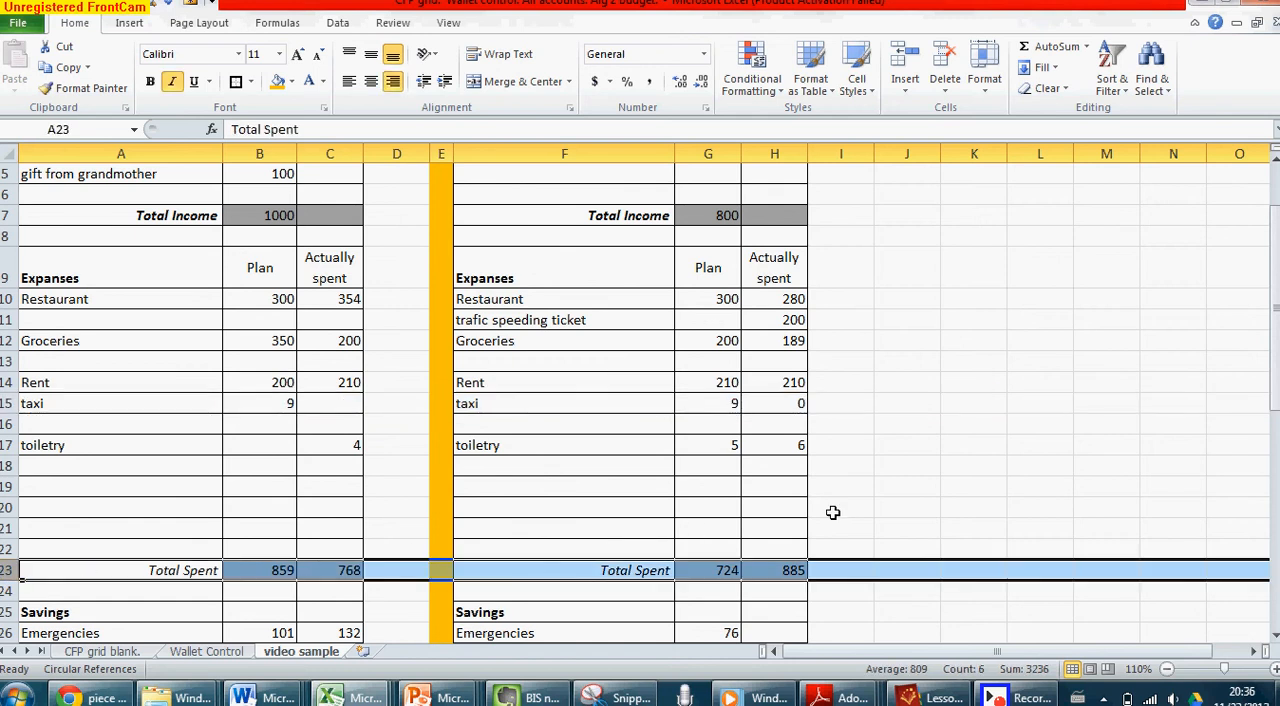
pyautogui.click(1001, 692)
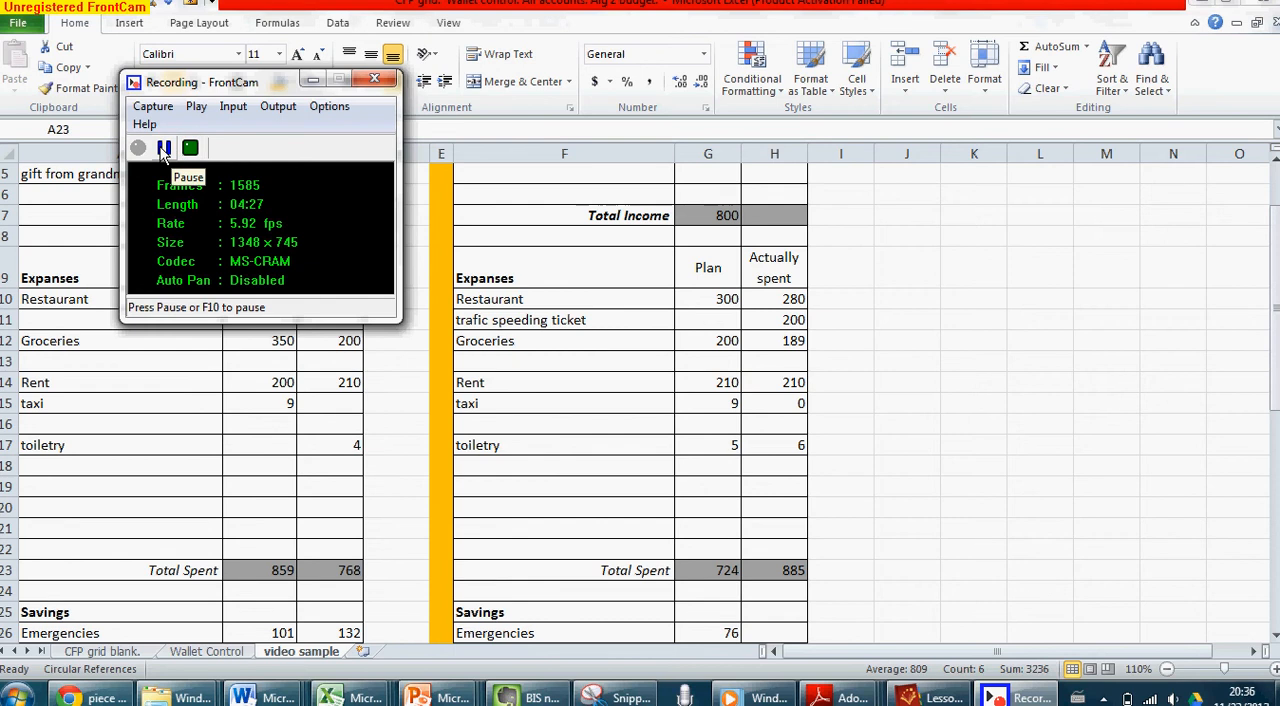
pyautogui.click(165, 149)
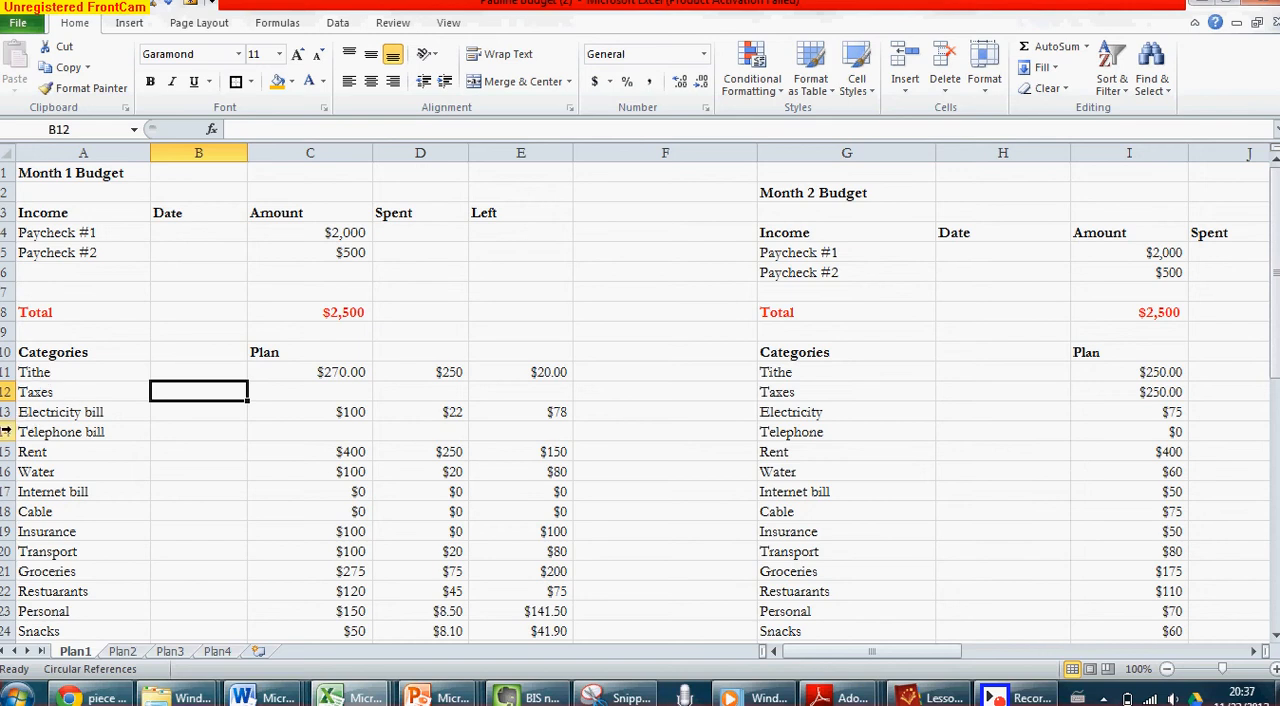
# Examine the alignment of the Telephone row across the monthly budgets from Month 1 to February, and of the income Total row
pyautogui.click(8, 432)
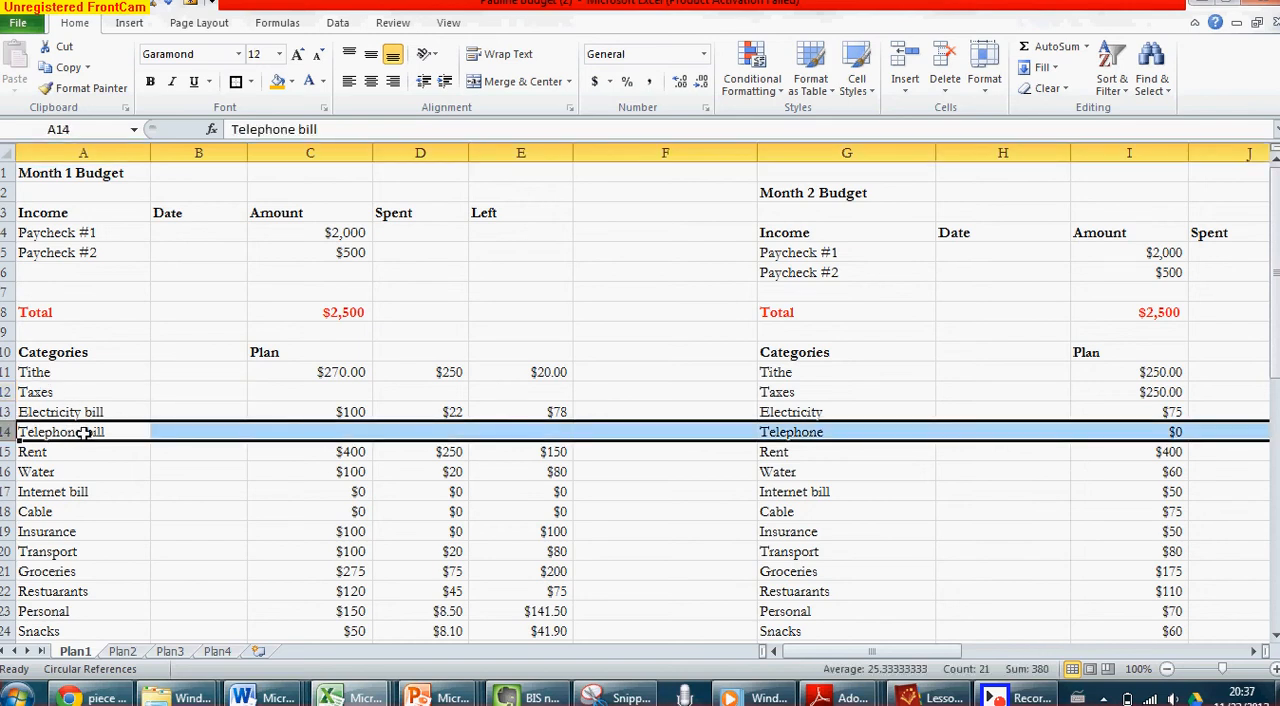
pyautogui.hscroll(4, 100, 438)
pyautogui.hscroll(1, 107, 442)
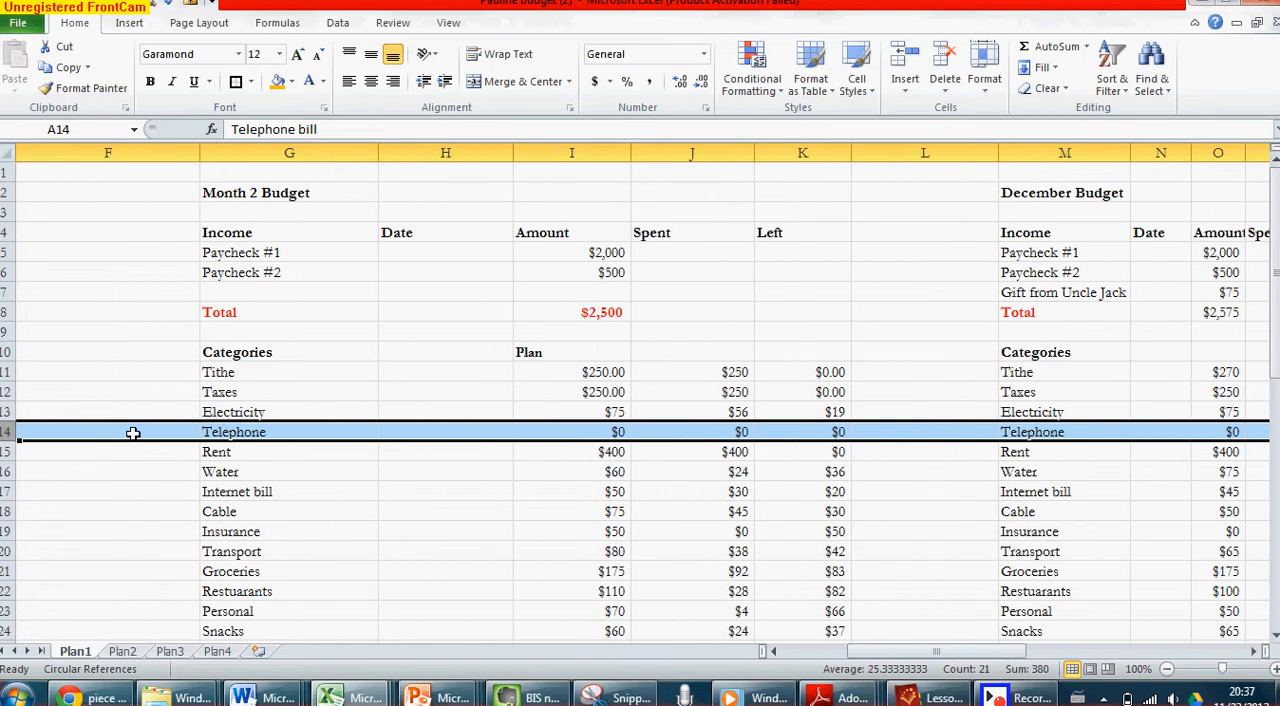
pyautogui.hscroll(5, 273, 416)
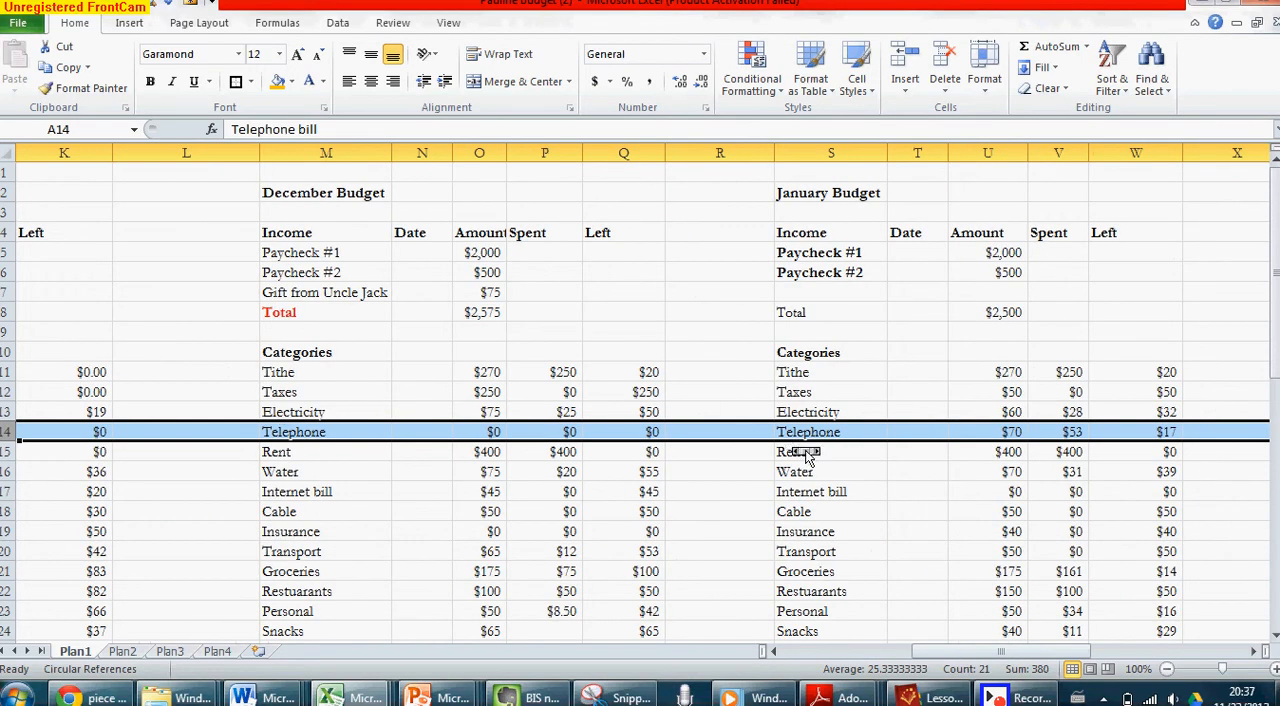
pyautogui.hscroll(2, 808, 455)
pyautogui.hscroll(2, 808, 455)
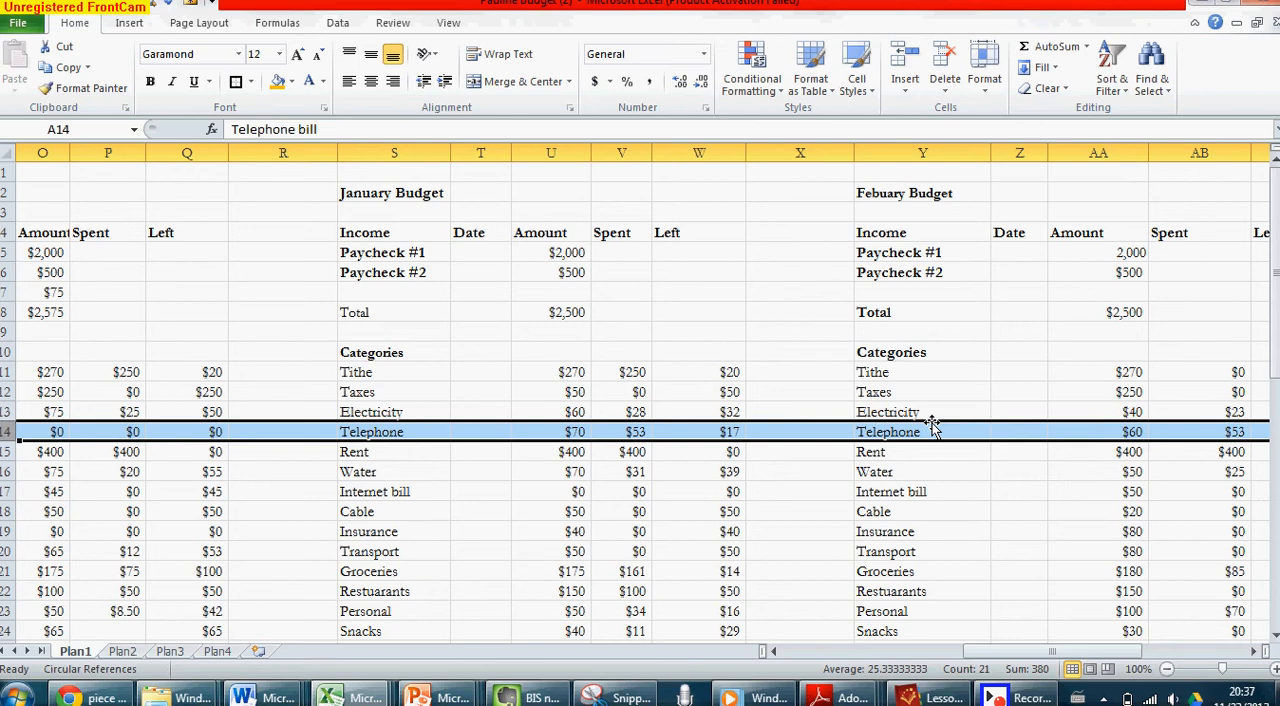
pyautogui.hscroll(-14, 605, 428)
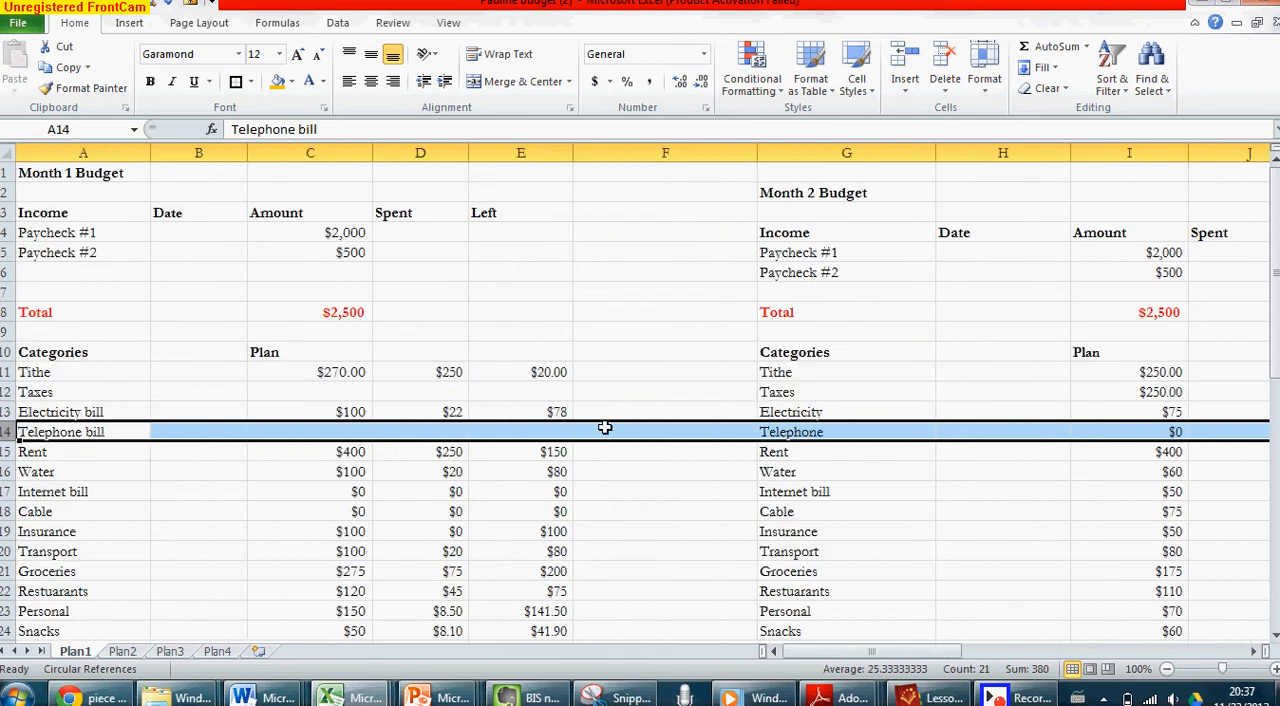
pyautogui.click(7, 312)
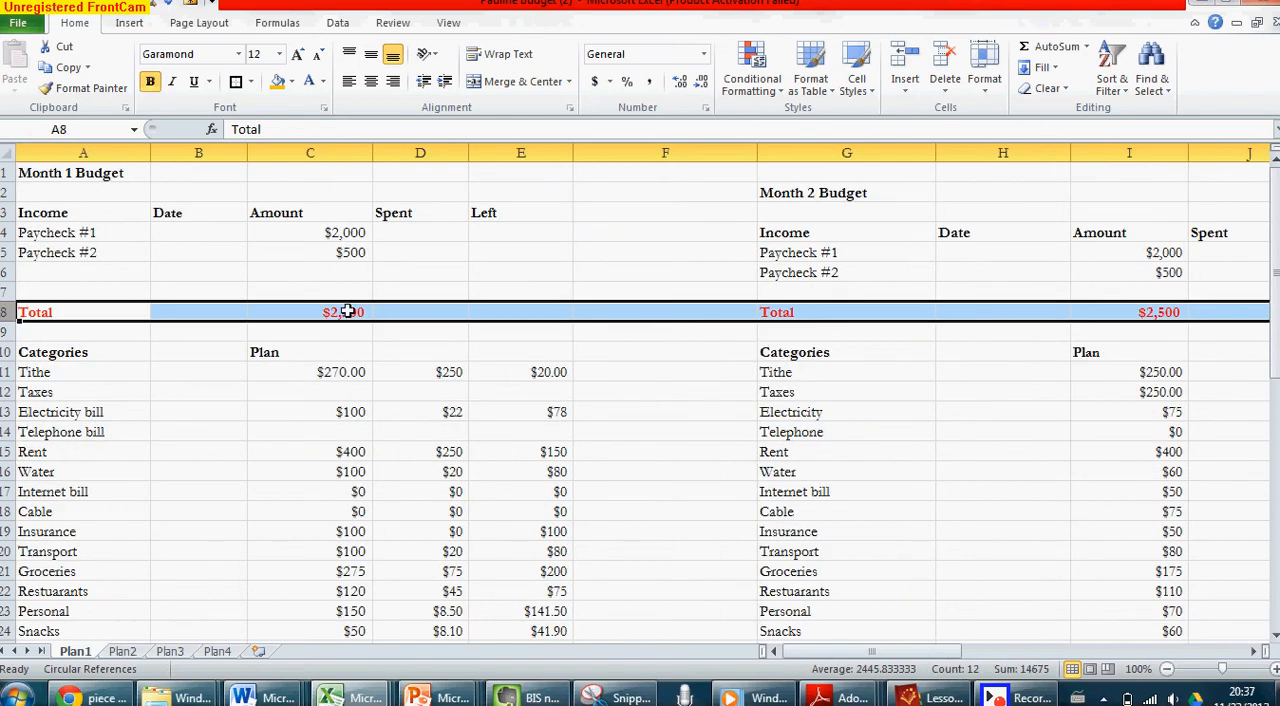
# Compare the income Total row across the December, January and February budgets
pyautogui.hscroll(5, 645, 312)
pyautogui.hscroll(7, 645, 312)
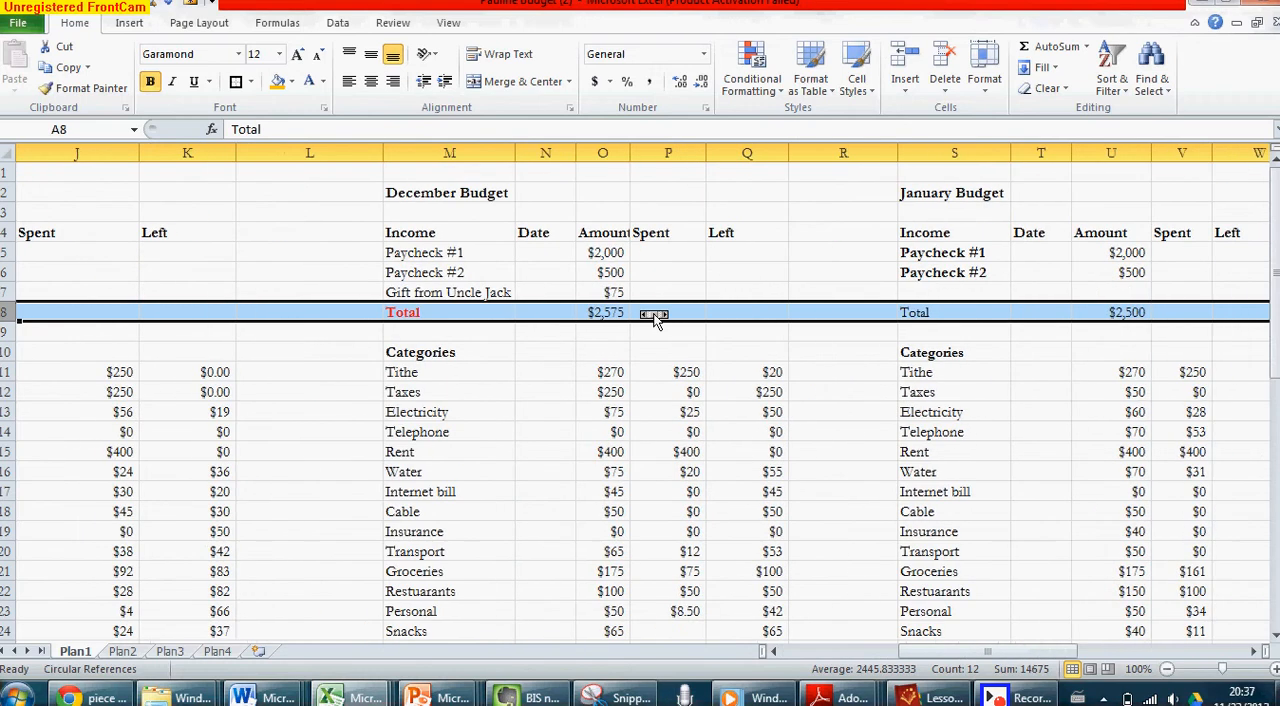
pyautogui.hscroll(-12, 654, 318)
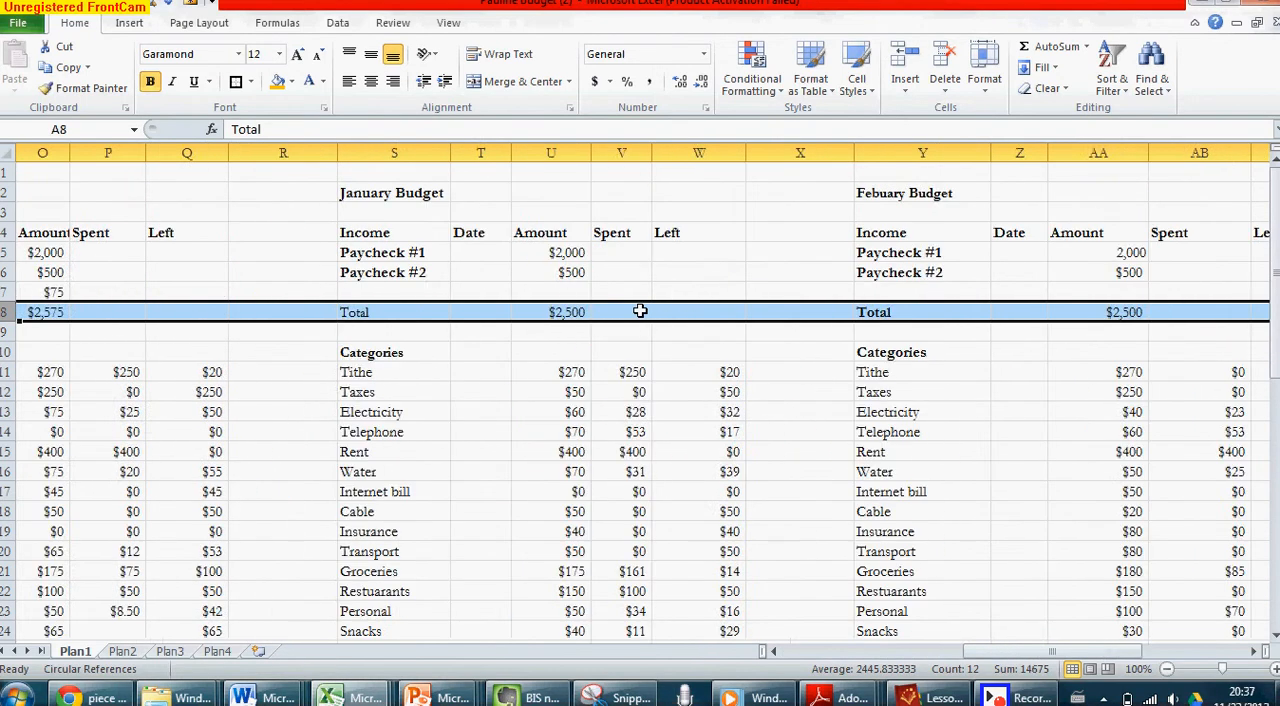
# Insert an empty row above the School supplies category in the monthly budgets
pyautogui.scroll(-1, 646, 322)
pyautogui.scroll(-4, 645, 322)
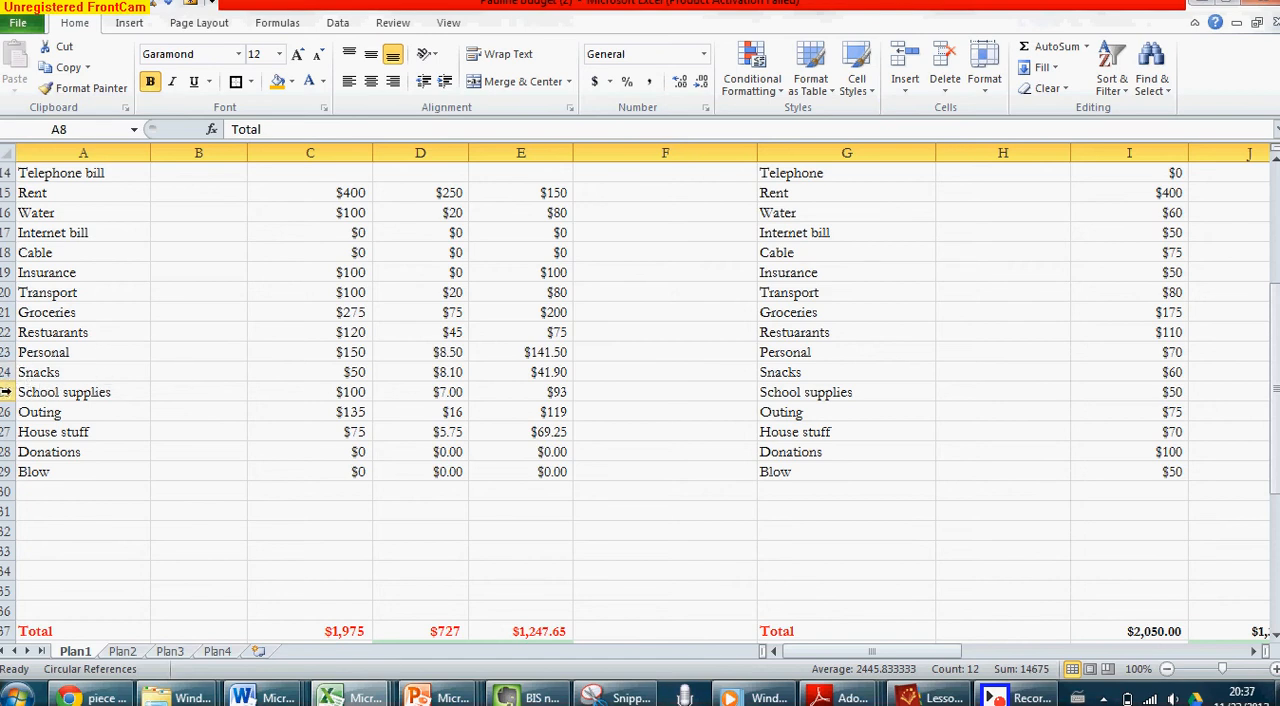
pyautogui.rightClick(7, 394)
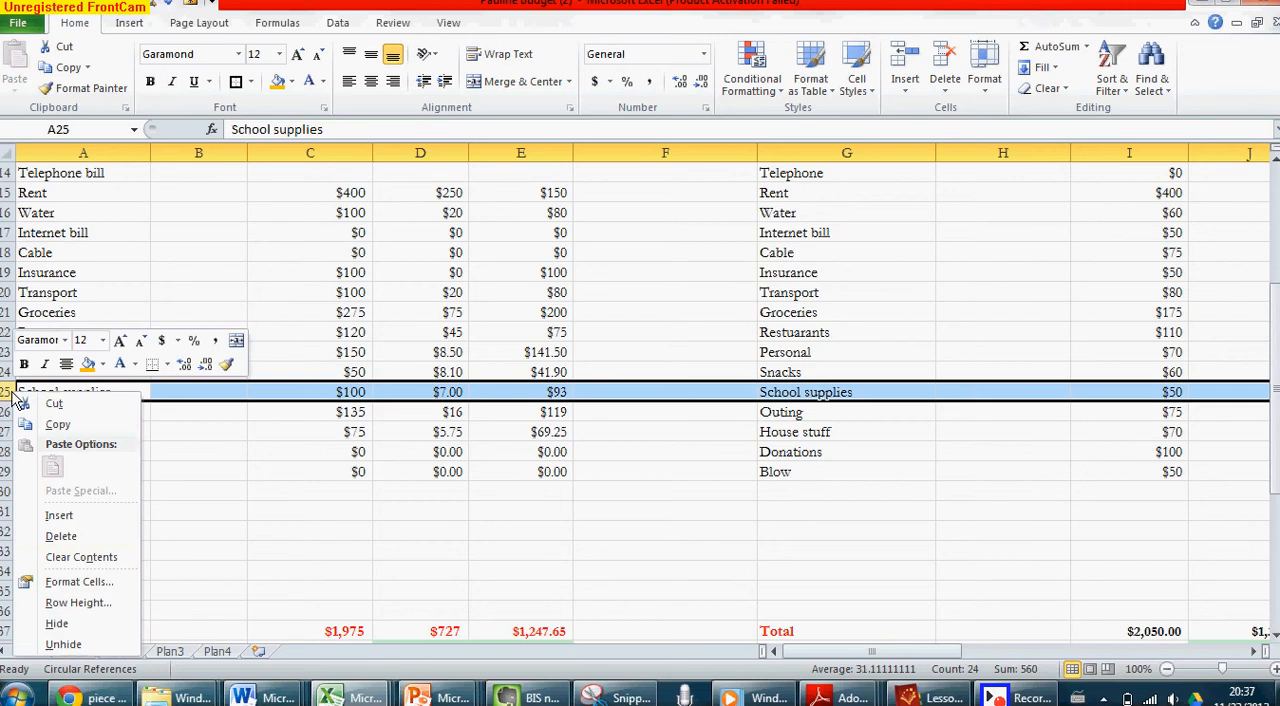
pyautogui.click(58, 515)
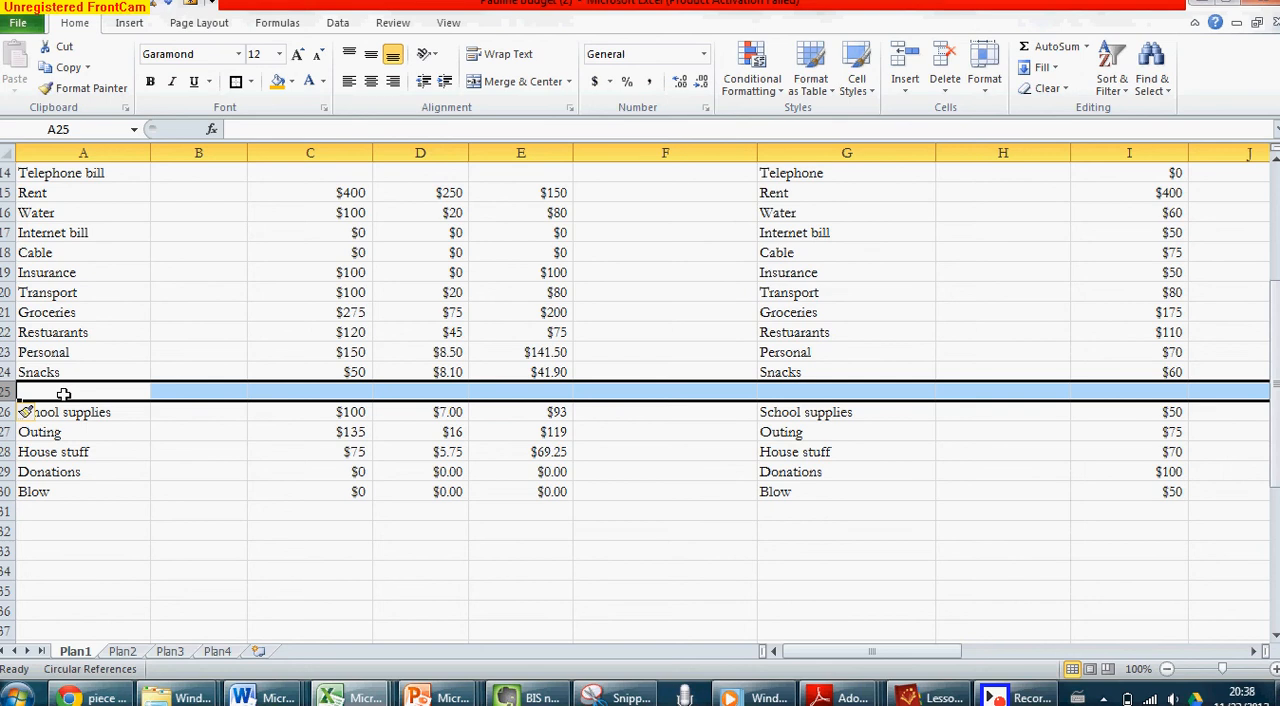
# Add a movies category with a planned amount of $22 to the Month 1 budget in the empty row
pyautogui.write('movies')
pyautogui.press('Tab')
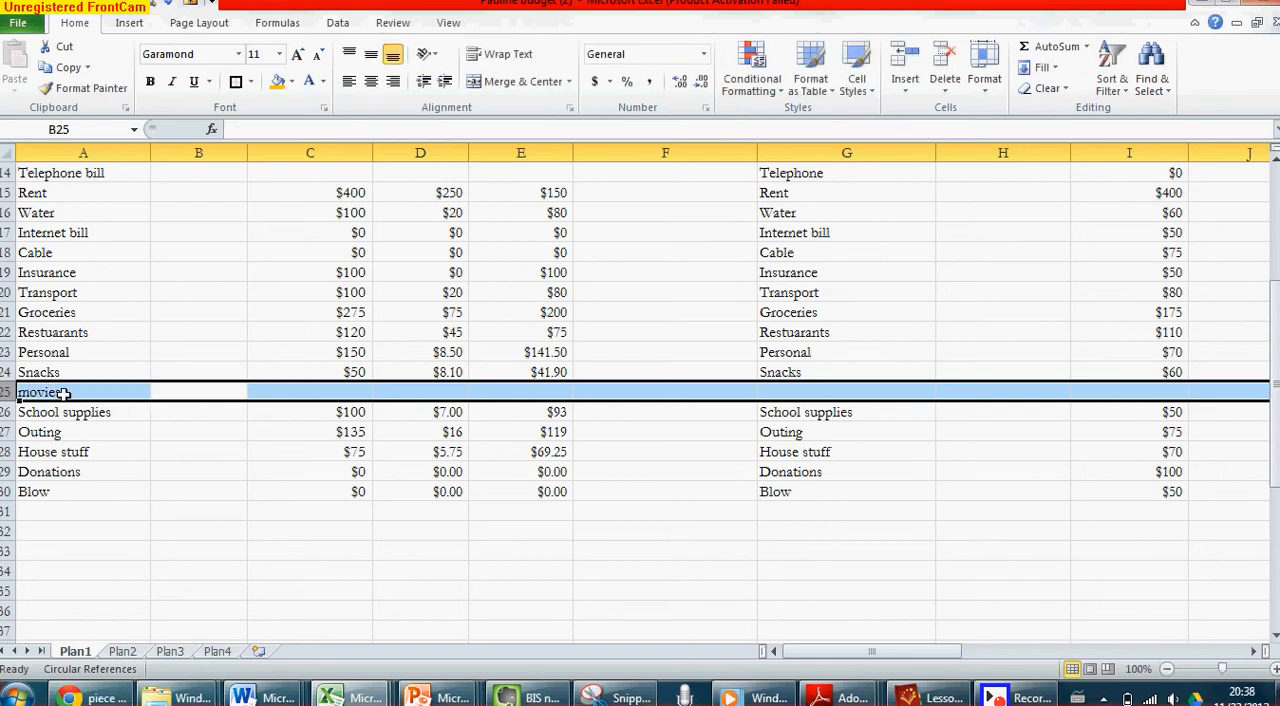
pyautogui.press('Tab')
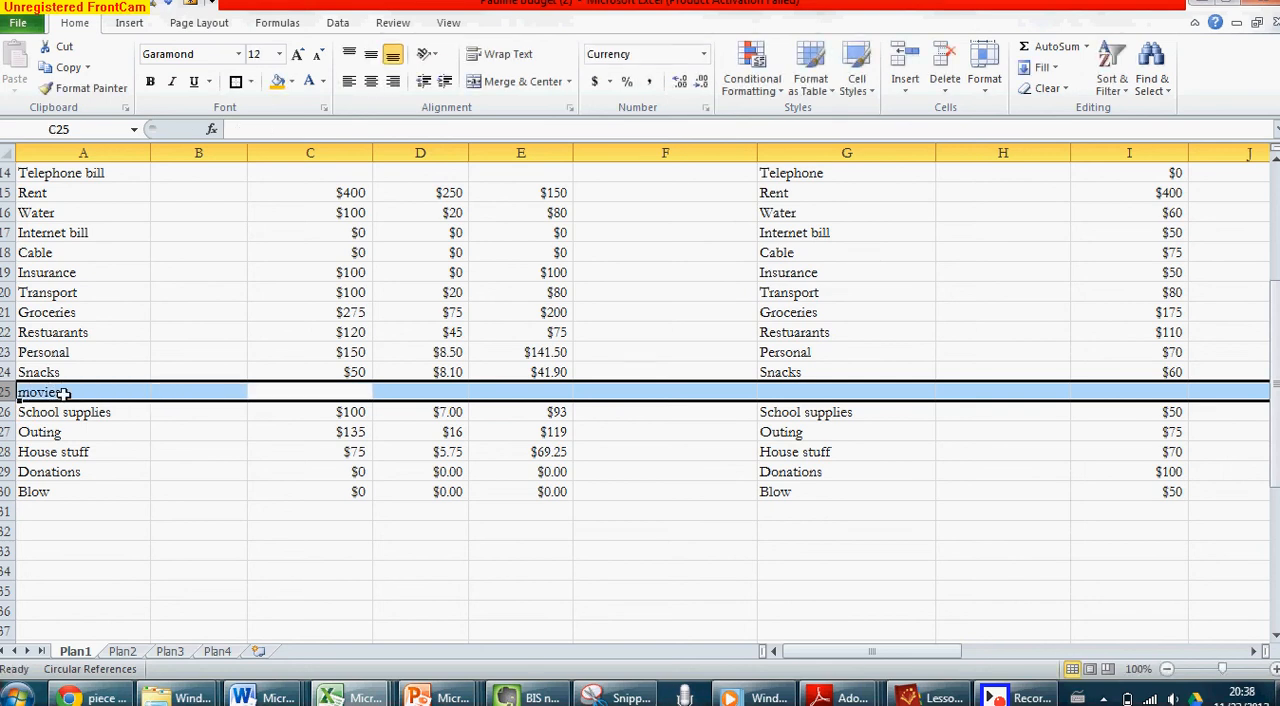
pyautogui.write('22')
pyautogui.press('Tab')
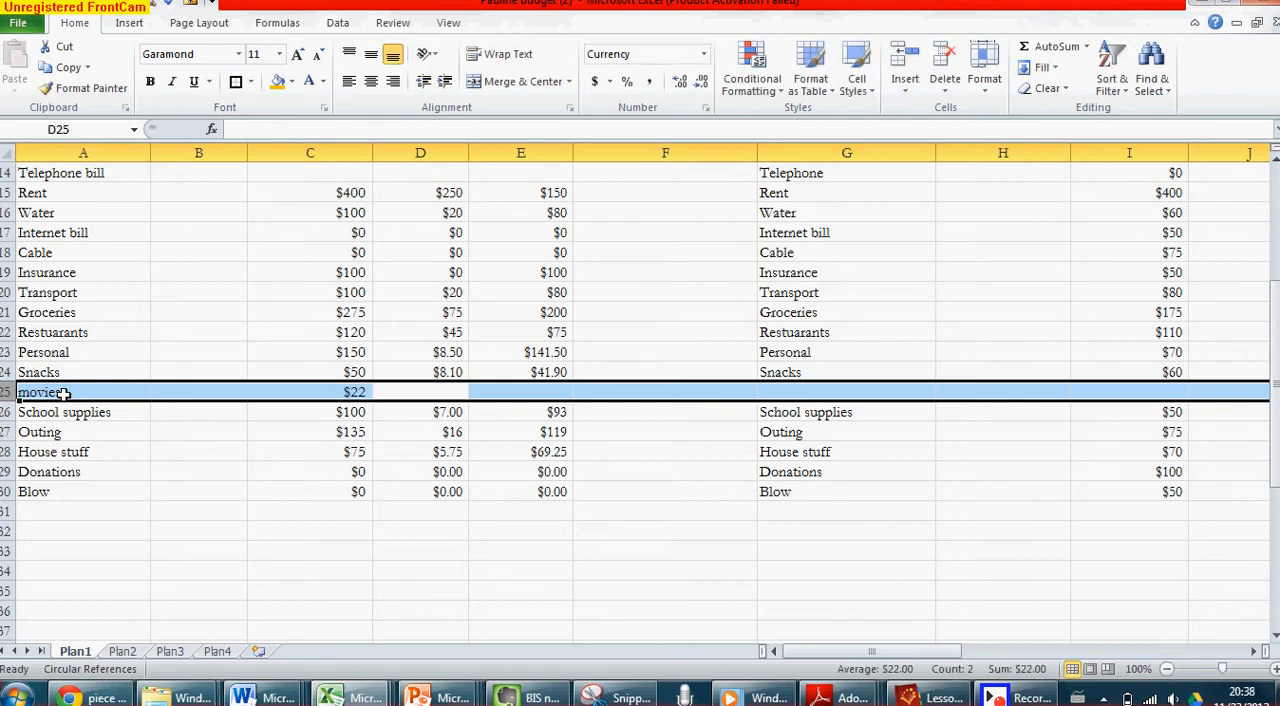
pyautogui.scroll(2, 68, 405)
pyautogui.scroll(1, 68, 405)
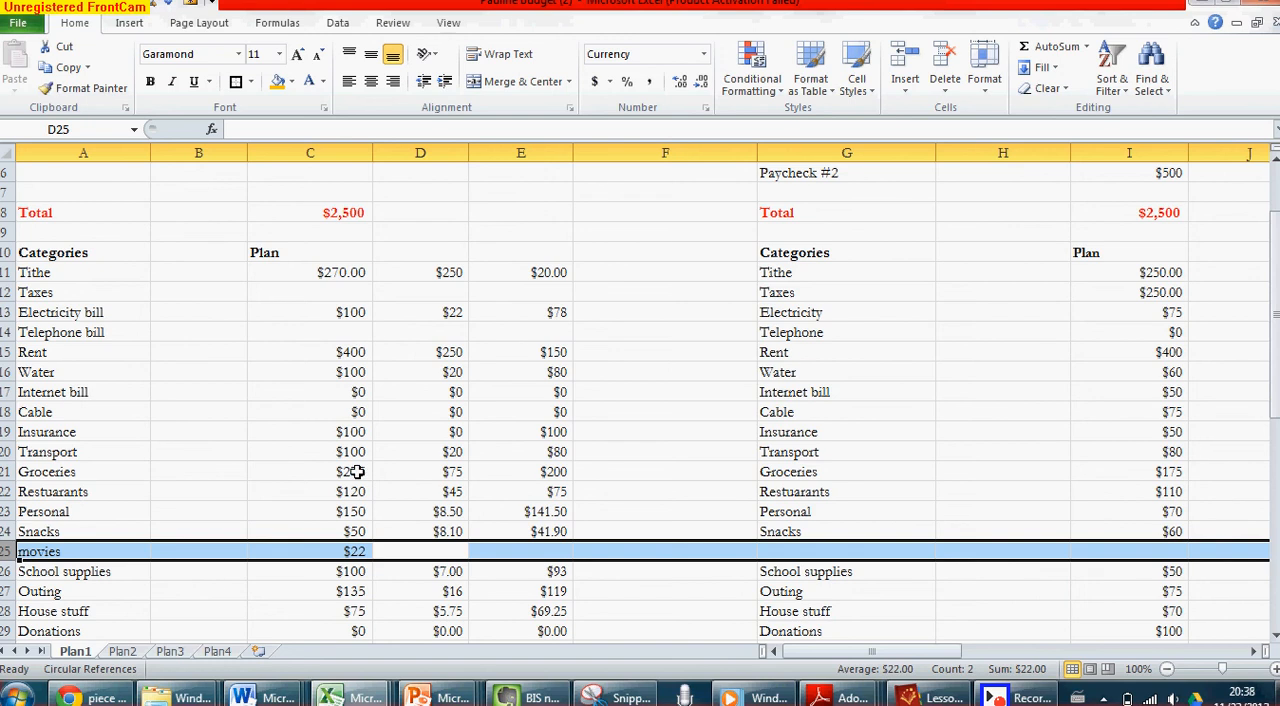
pyautogui.click(429, 472)
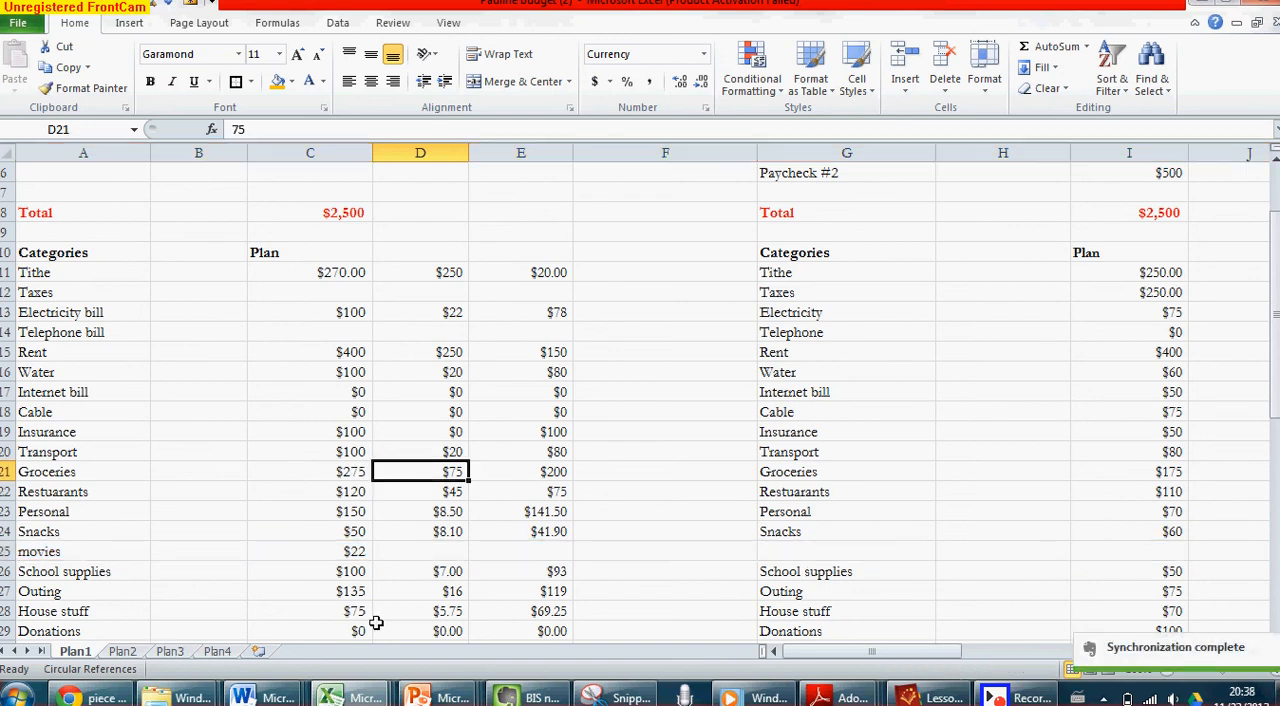
pyautogui.click(1020, 697)
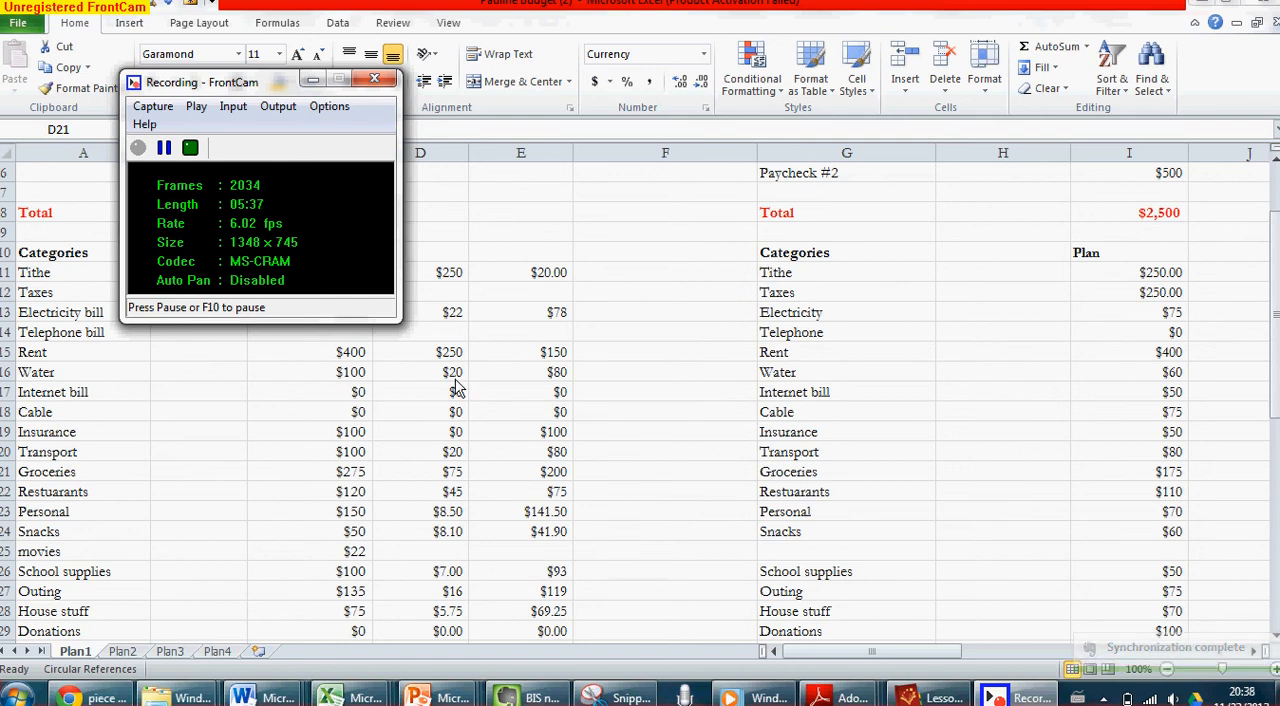
pyautogui.click(190, 148)
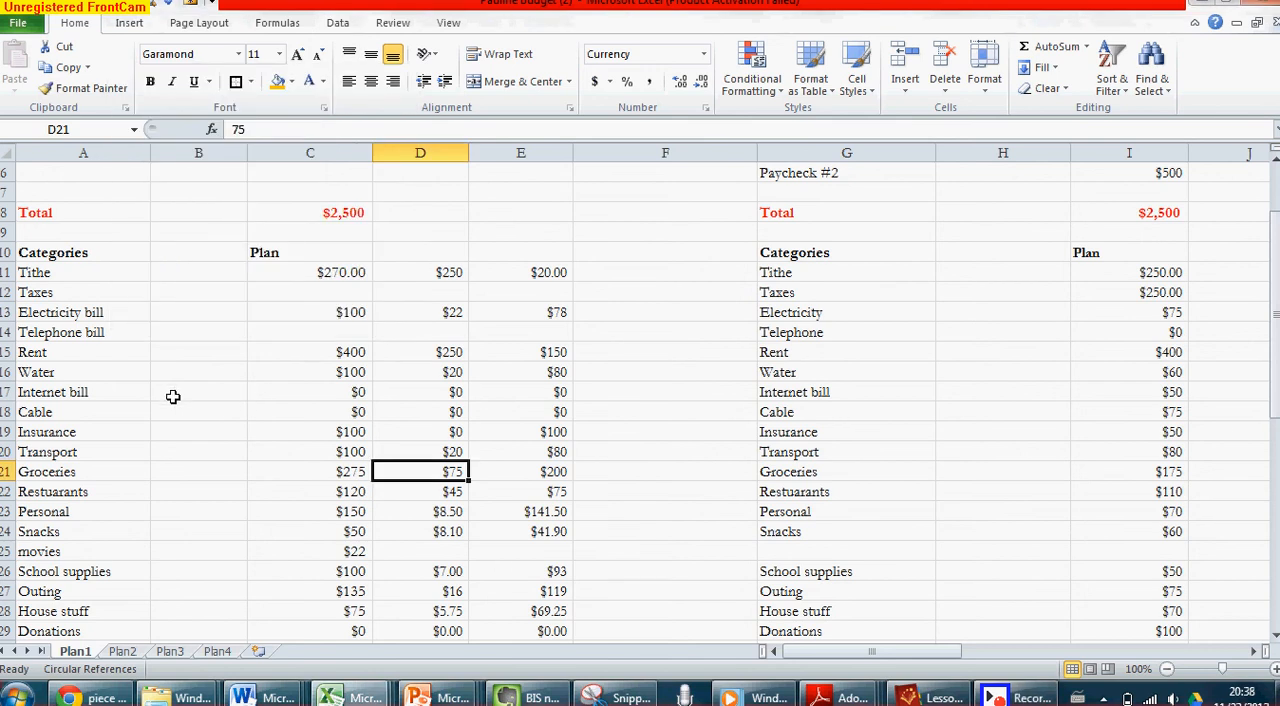
# Examine how the Water row lines up across all the monthly budgets, through to the last one in column AE
pyautogui.hscroll(8, 131, 397)
pyautogui.hscroll(-8, 131, 397)
pyautogui.click(5, 372)
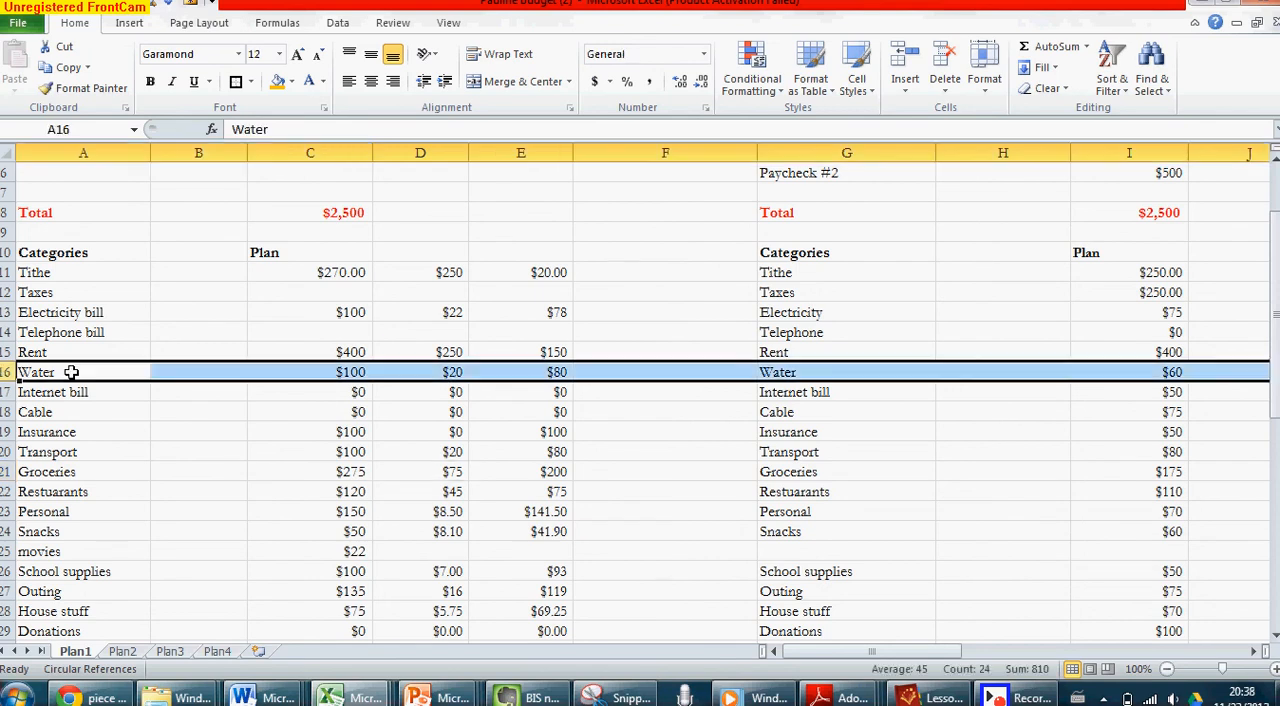
pyautogui.hscroll(5, 310, 354)
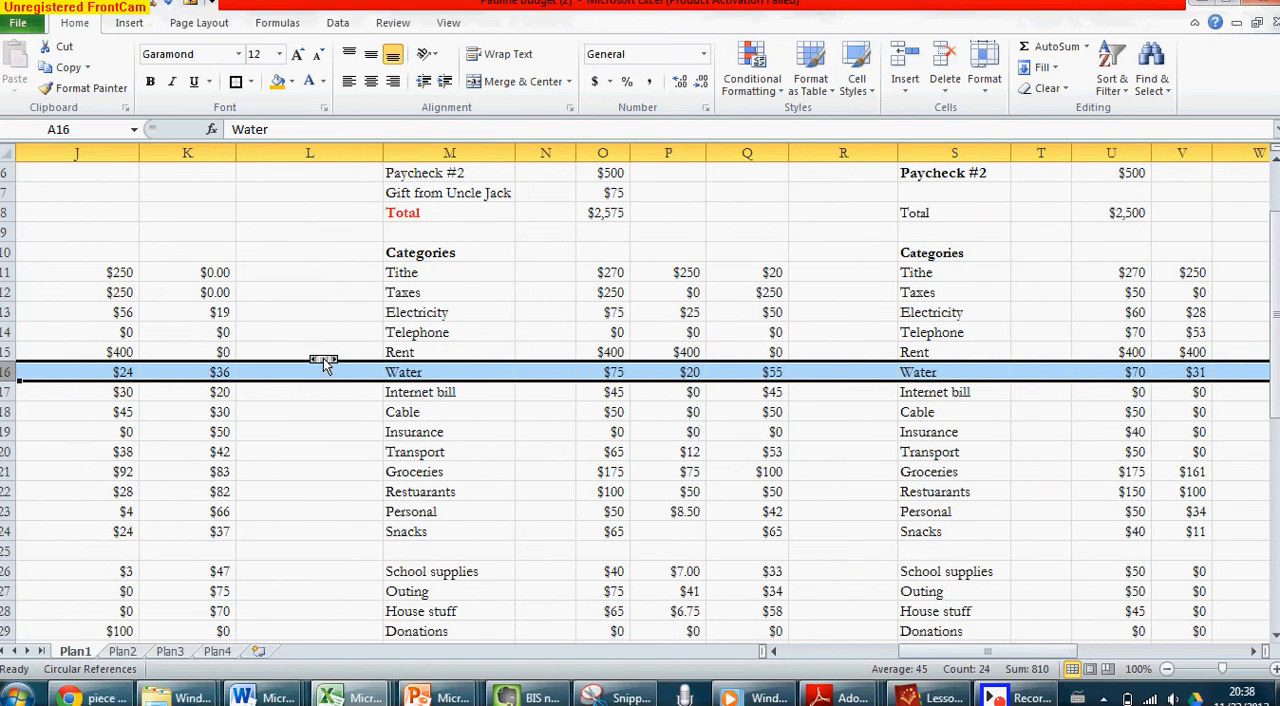
pyautogui.hscroll(5, 310, 354)
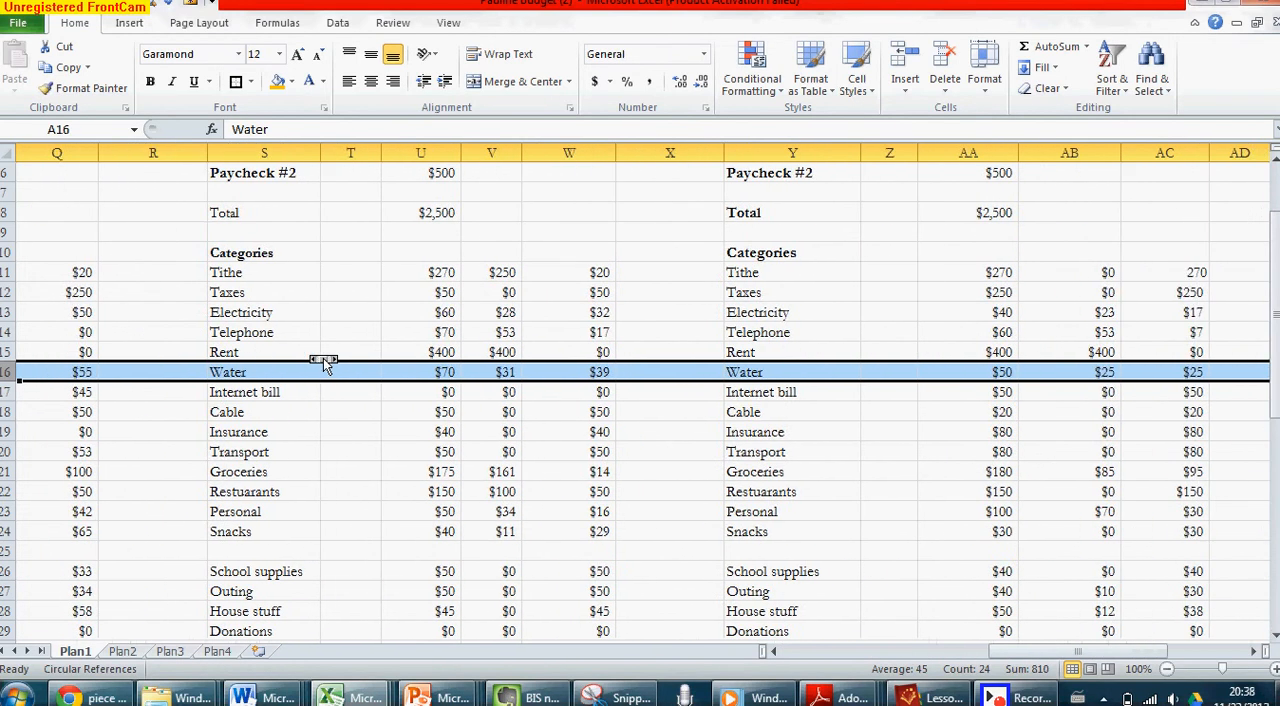
pyautogui.hscroll(2, 325, 366)
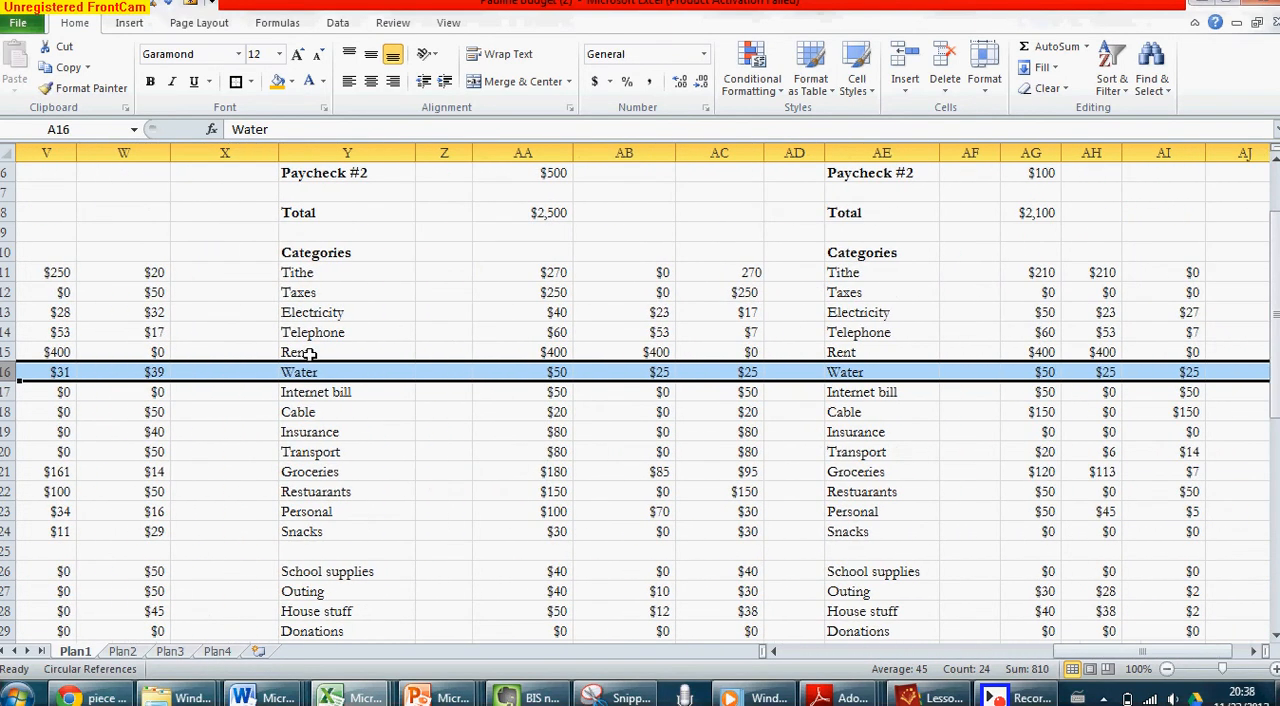
pyautogui.hscroll(2, 311, 354)
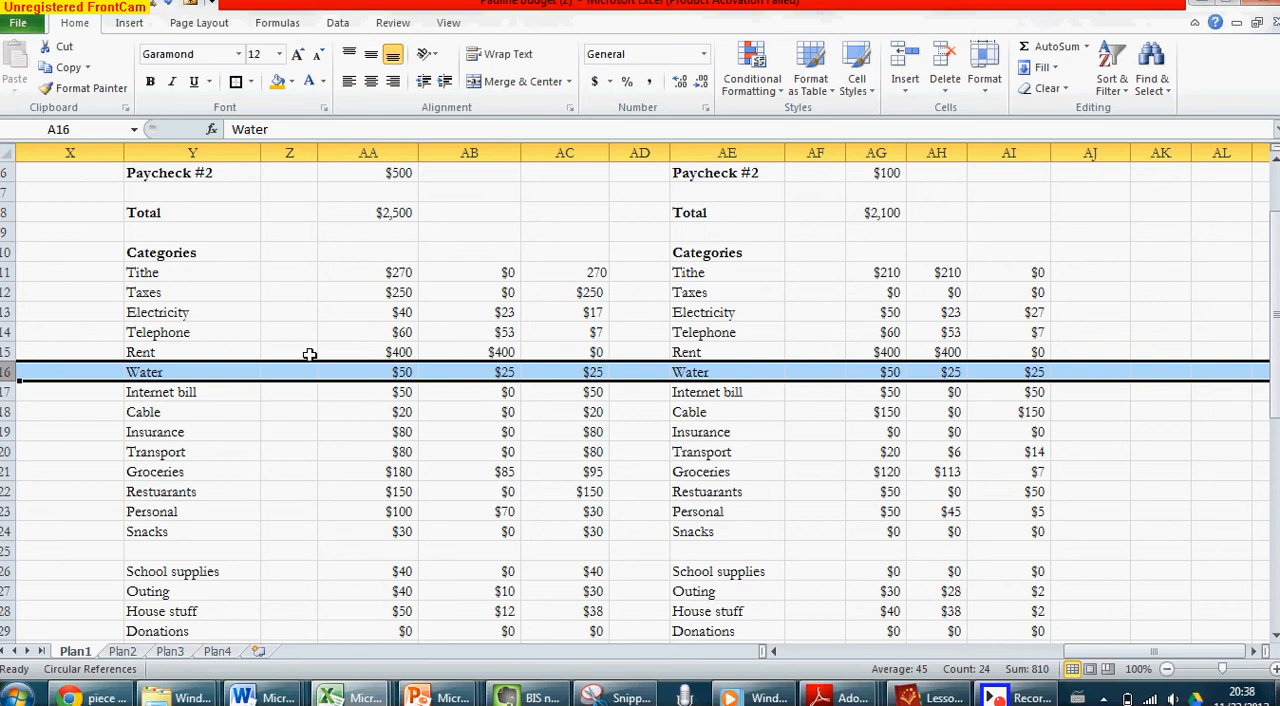
pyautogui.hscroll(2, 310, 354)
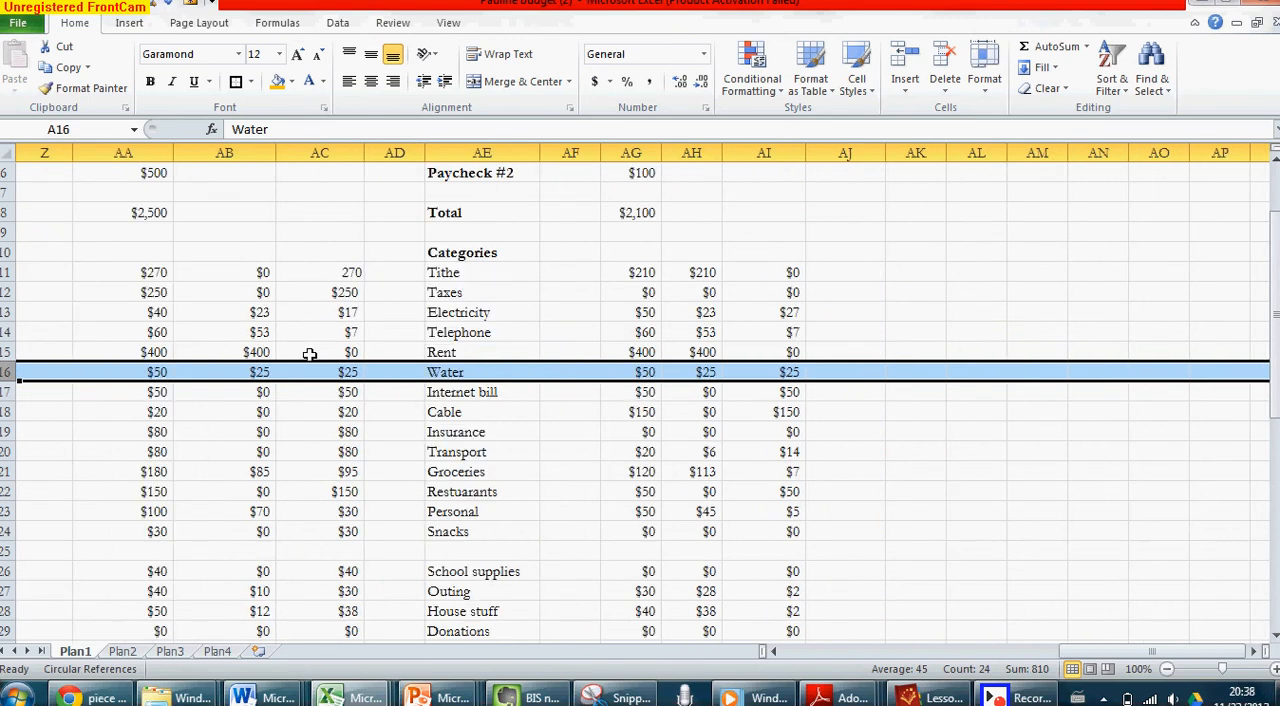
pyautogui.click(152, 368)
pyautogui.click(316, 430)
pyautogui.click(487, 279)
pyautogui.click(470, 392)
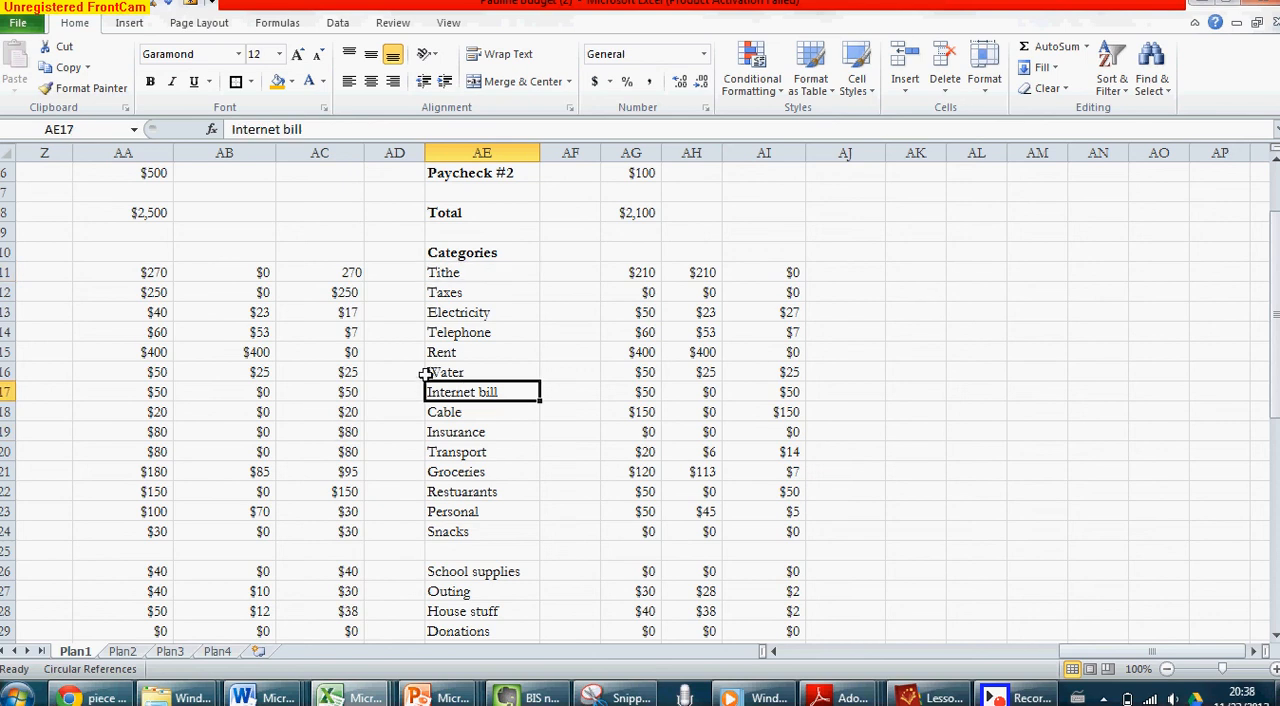
# Examine how the Taxes row lines up from the Month 1 budget through to the January budget
pyautogui.hscroll(-10, 464, 364)
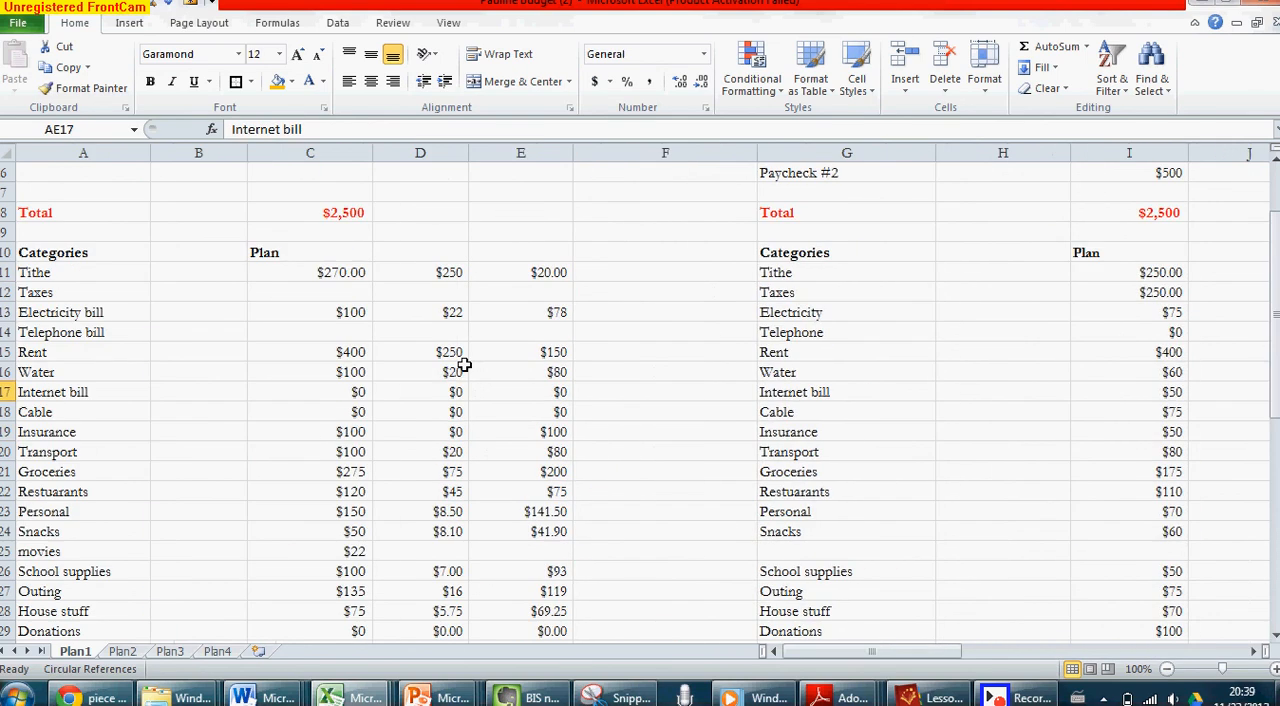
pyautogui.click(6, 292)
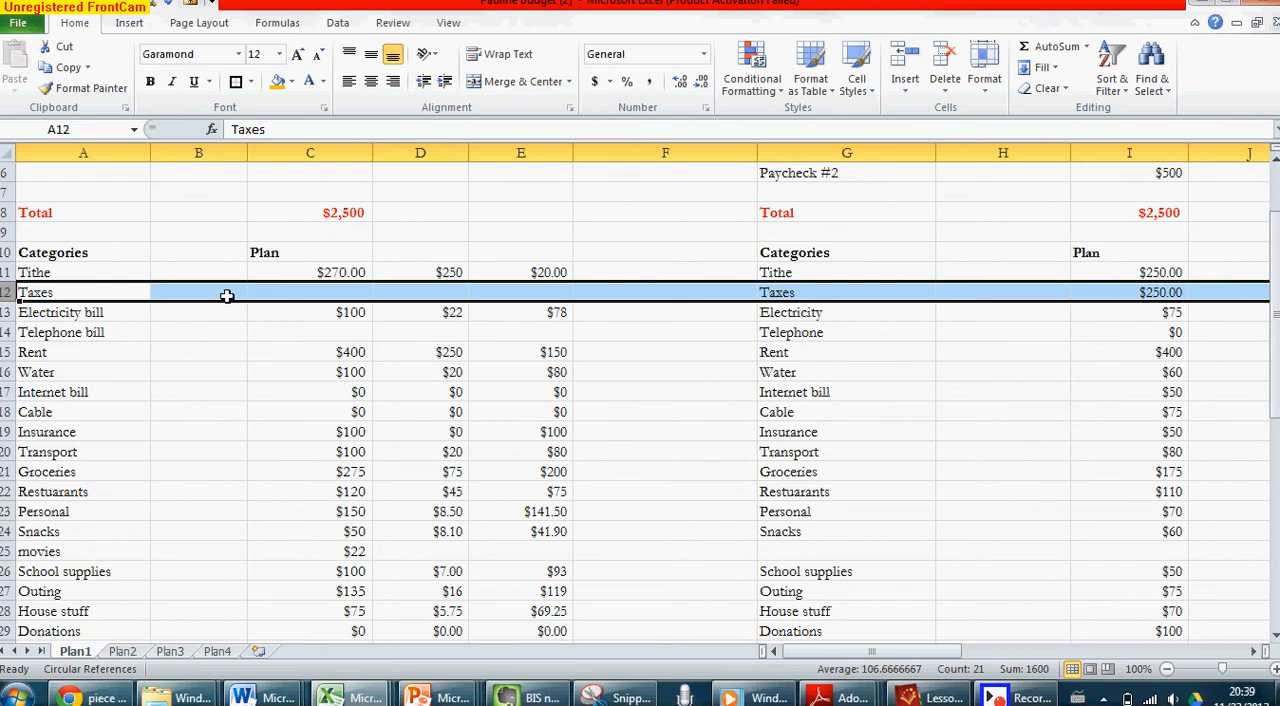
pyautogui.hscroll(4, 230, 295)
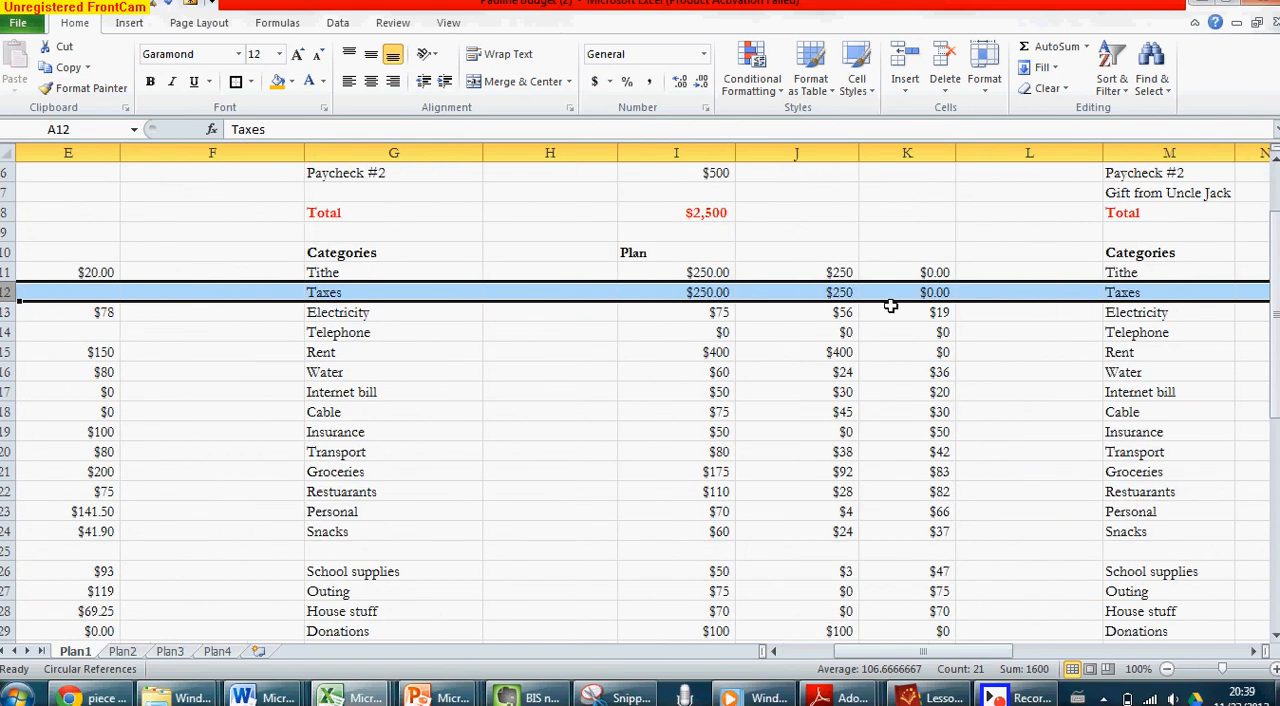
pyautogui.hscroll(6, 903, 314)
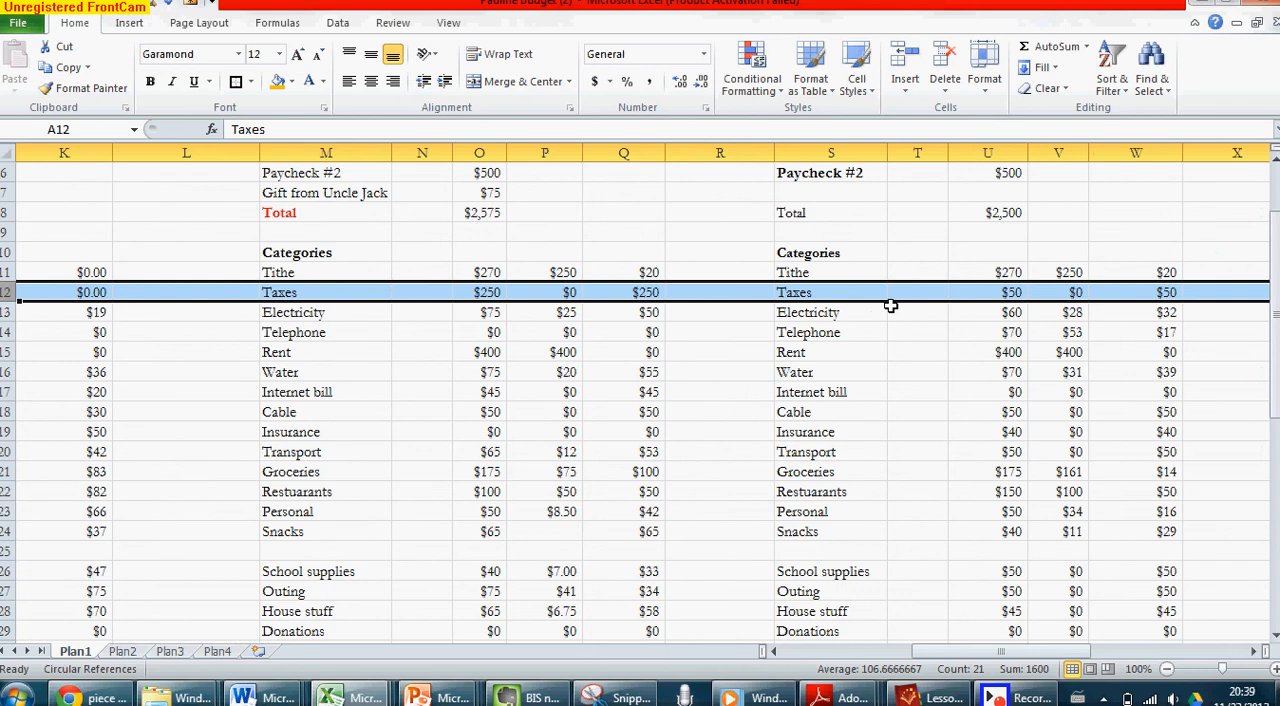
pyautogui.click(604, 365)
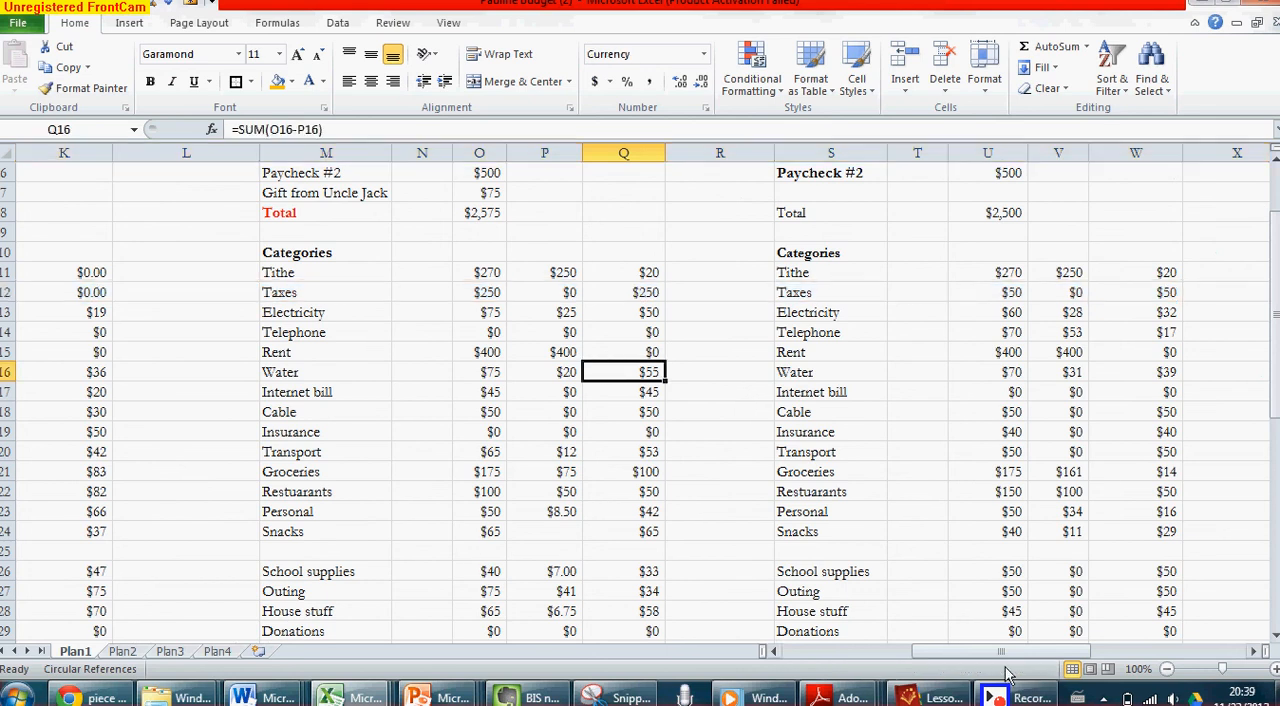
pyautogui.click(1015, 697)
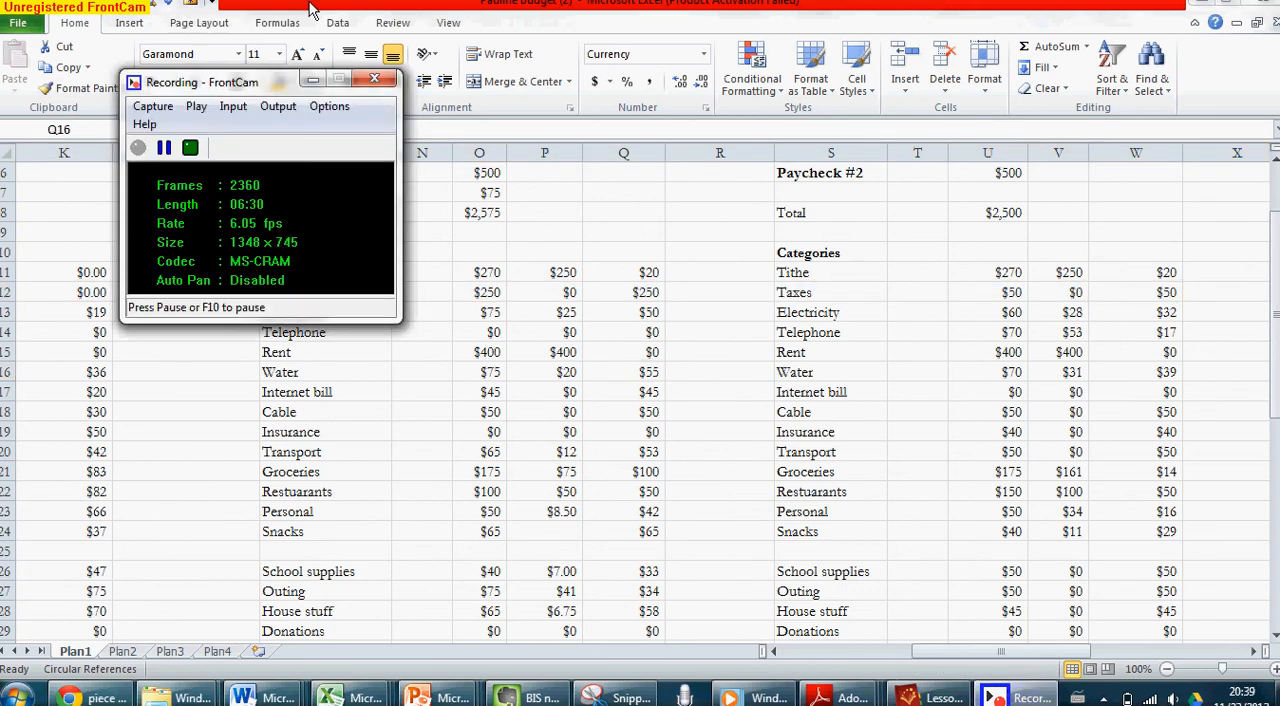